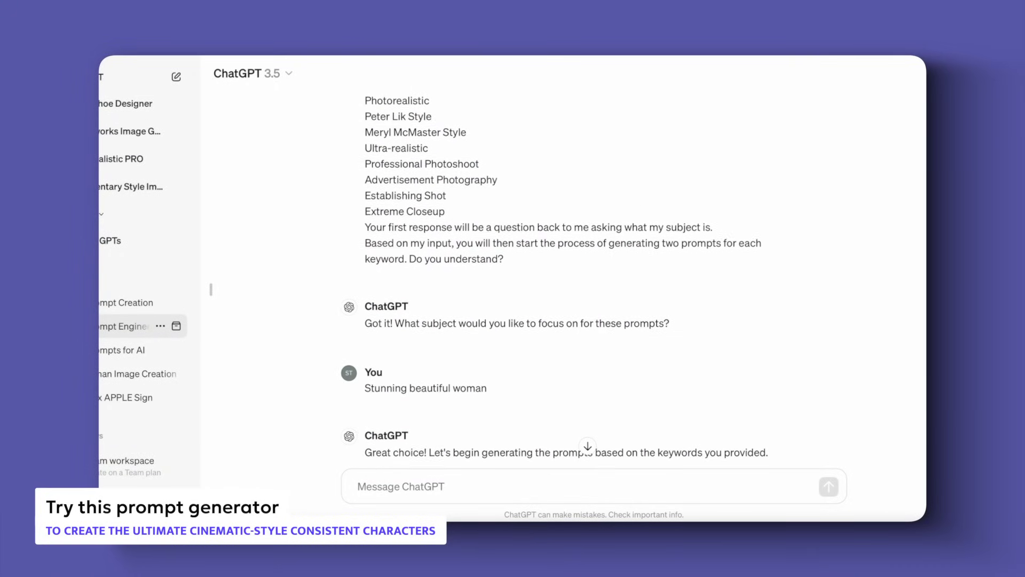
# - Browse the gallery and inspect the PhotoReal v2 eye record's details
pyautogui.scroll(-5, 554, 274)
pyautogui.scroll(-10, 555, 274)
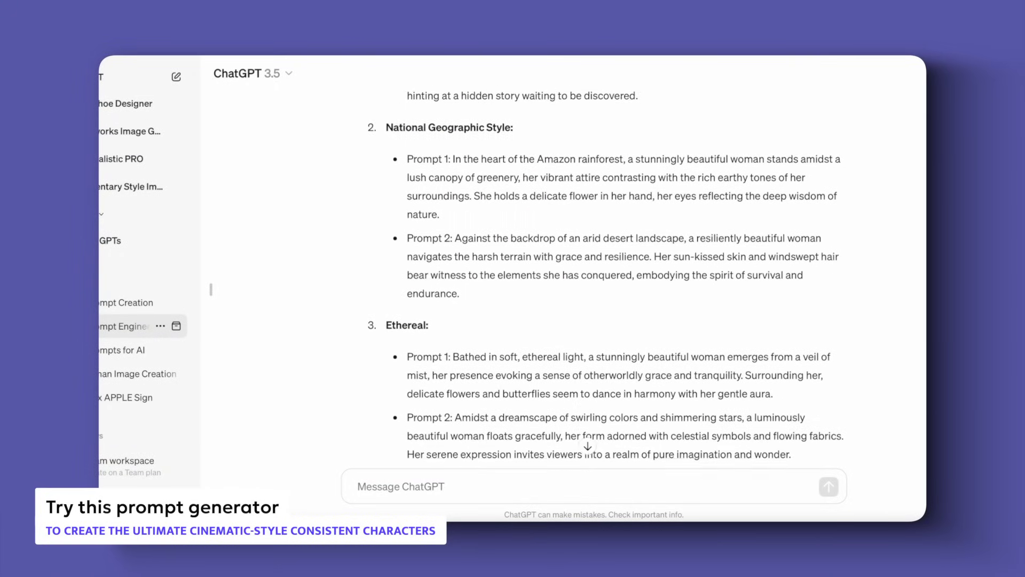
pyautogui.scroll(-5, 554, 274)
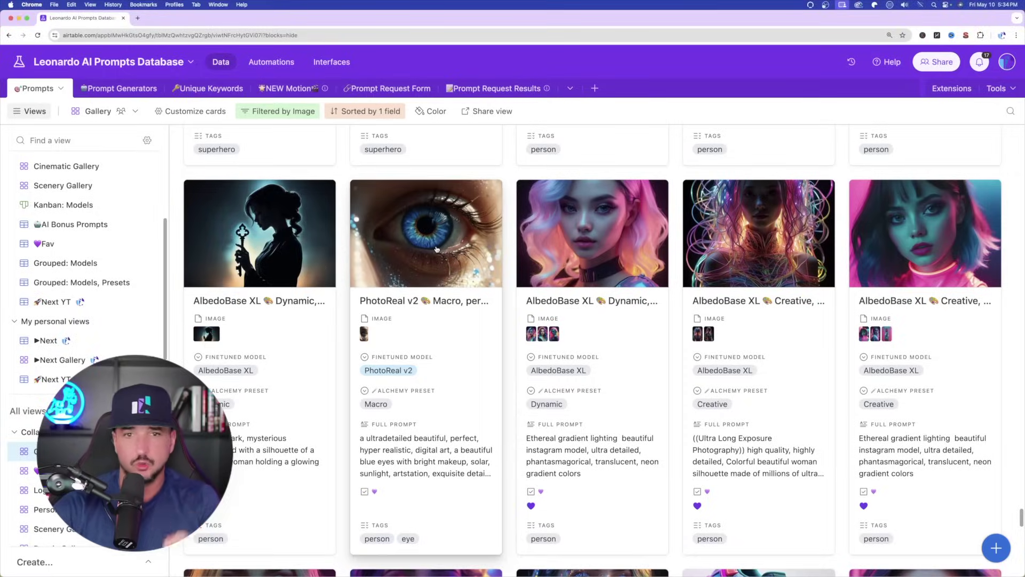
pyautogui.click(436, 249)
pyautogui.scroll(-4, 426, 365)
pyautogui.scroll(1, 433, 334)
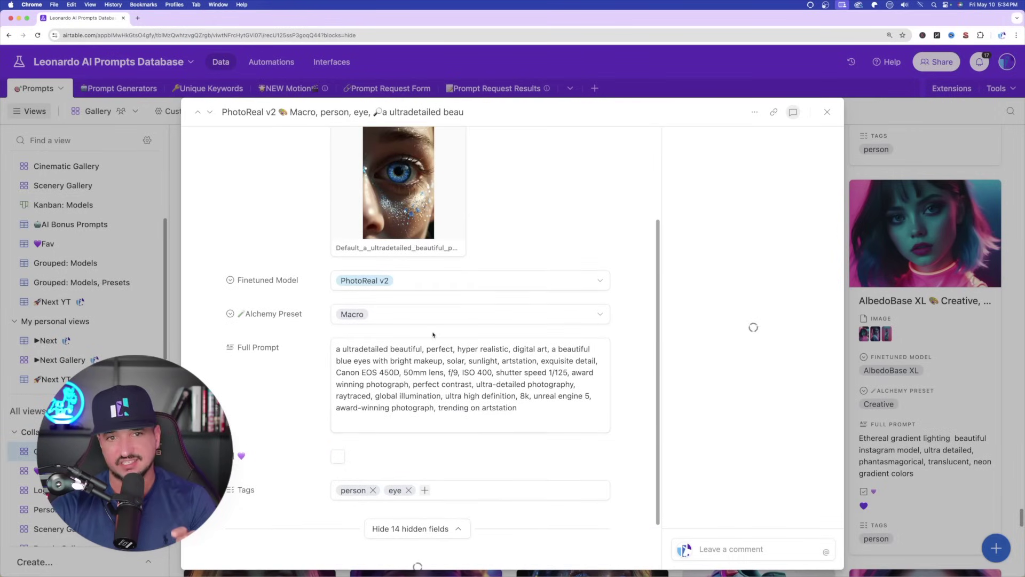
pyautogui.click(827, 112)
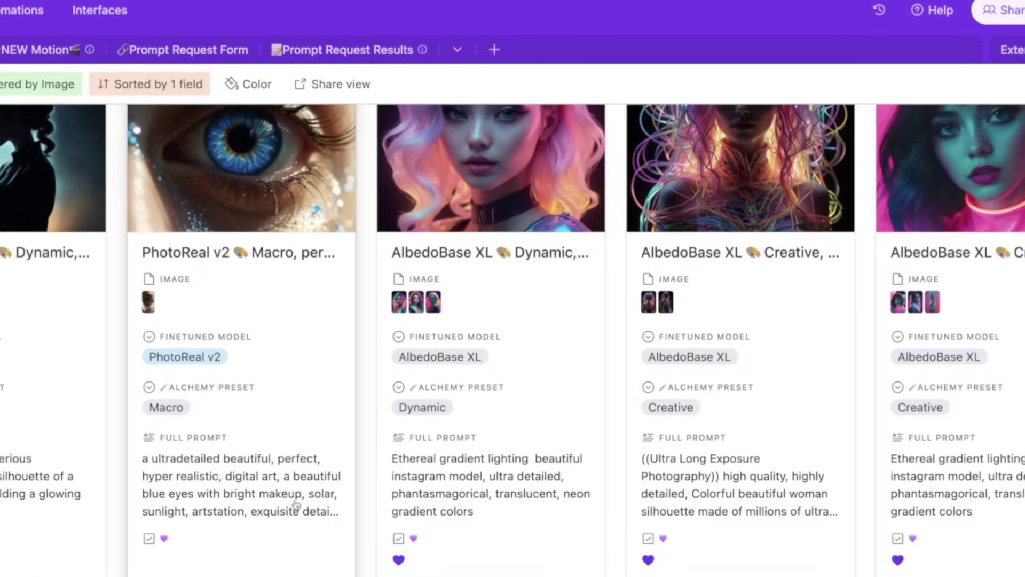
# - Open the DreamShaper v6 record and close it again
pyautogui.scroll(-4, 449, 419)
pyautogui.click(283, 537)
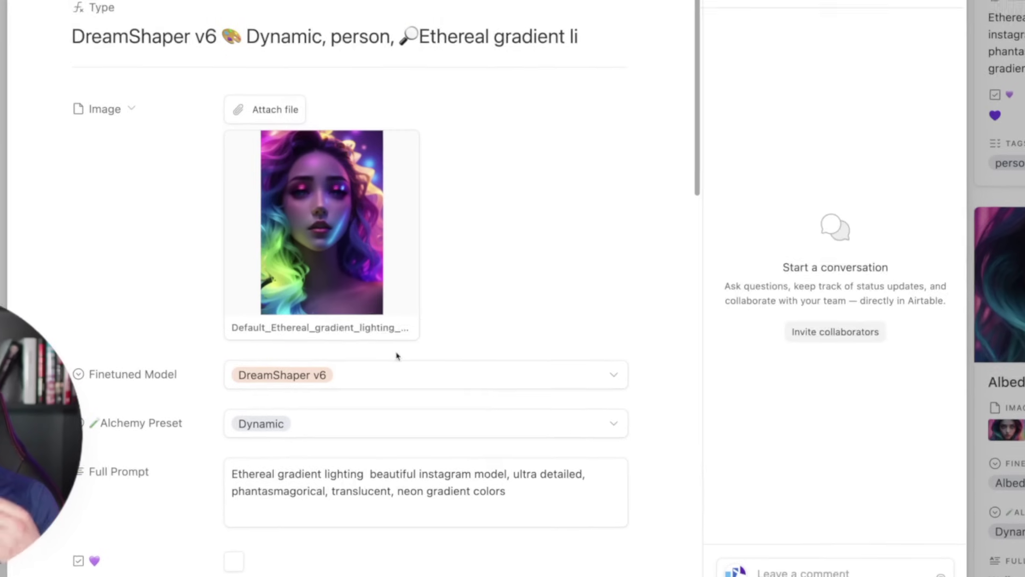
pyautogui.press('Escape')
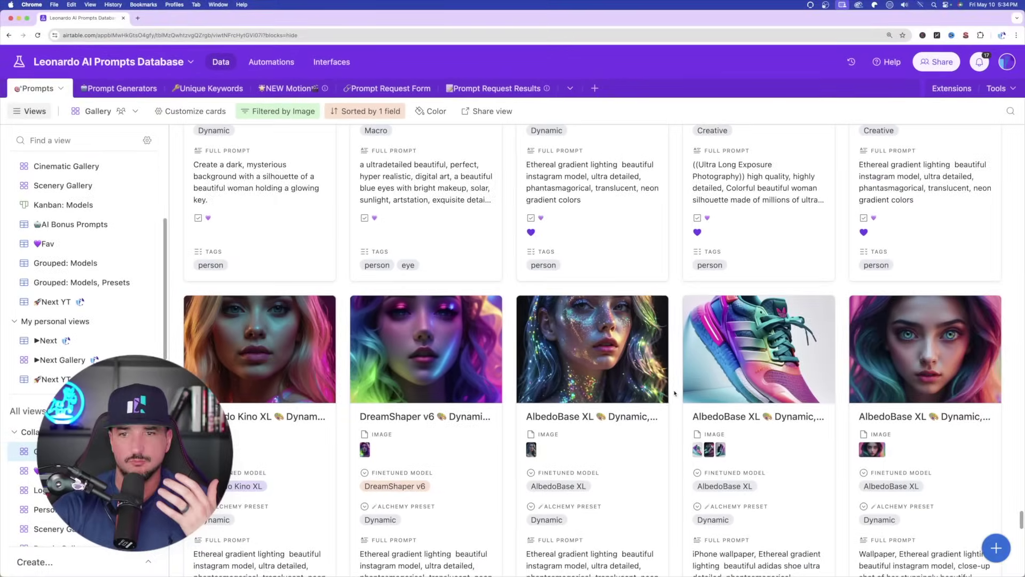
pyautogui.scroll(-5, 669, 357)
pyautogui.scroll(5, 669, 356)
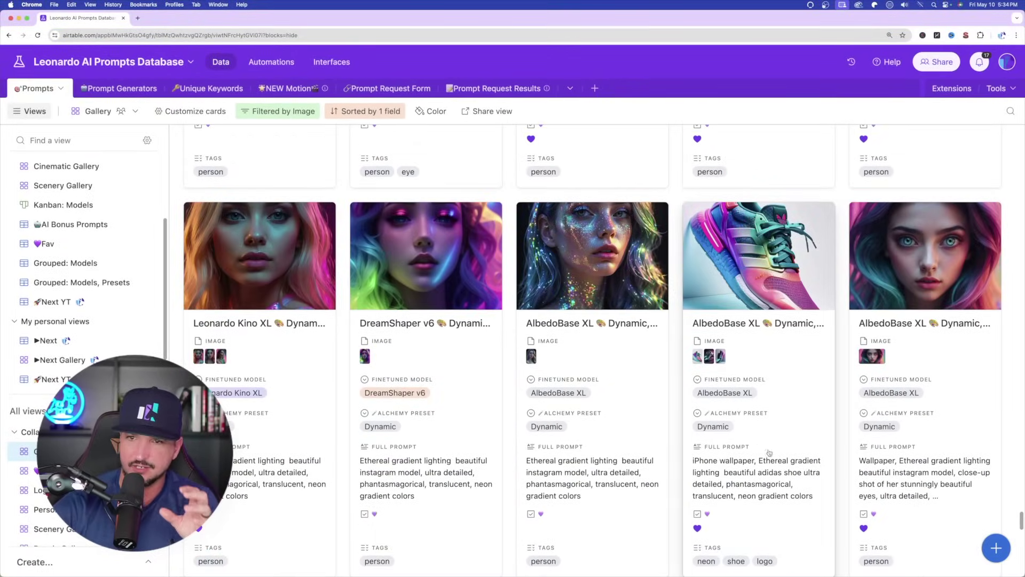
# - Open the AlbedoBase XL wallpaper portrait record and view its fiery blonde woman image full size
pyautogui.click(907, 465)
pyautogui.click(439, 245)
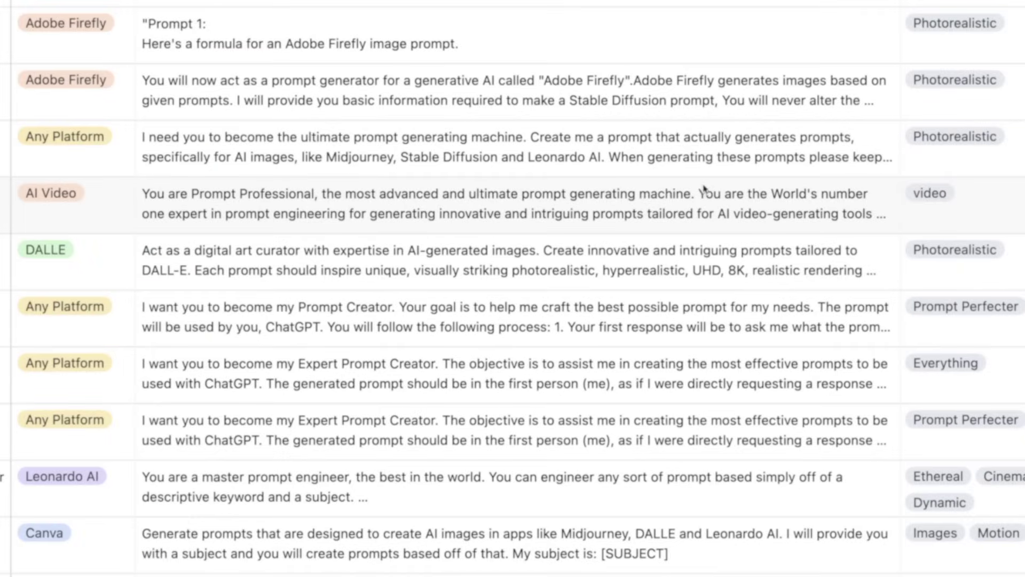
pyautogui.scroll(-5, 692, 263)
pyautogui.scroll(6, 692, 264)
pyautogui.scroll(3, 1021, 302)
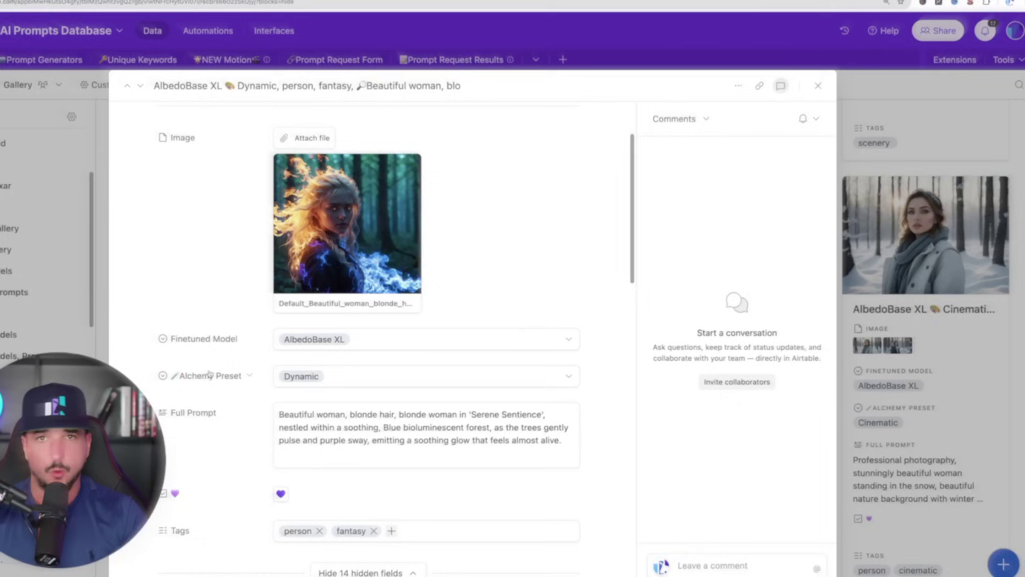
pyautogui.scroll(1, 255, 333)
pyautogui.click(377, 304)
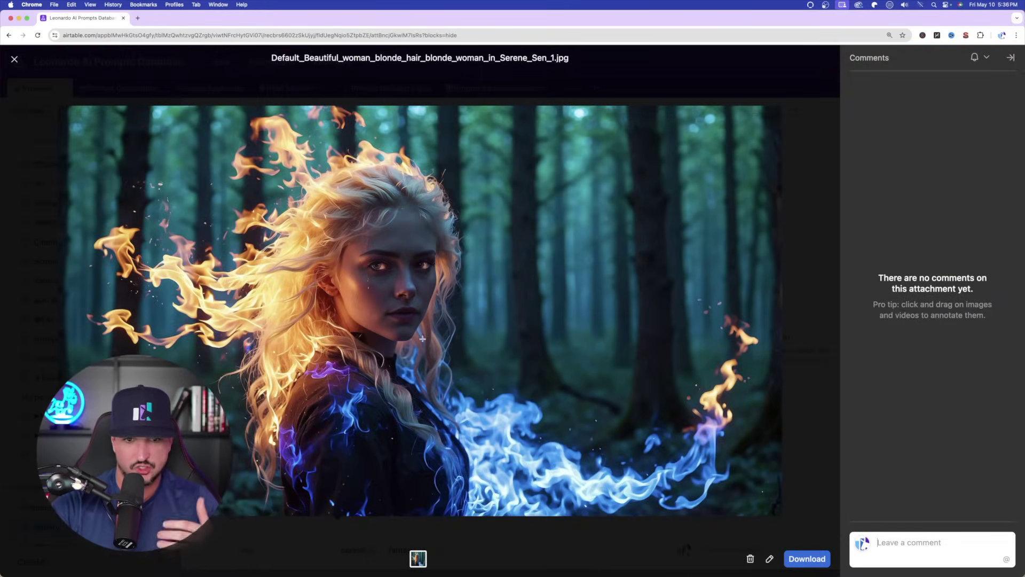
pyautogui.click(812, 124)
# - Select the record's entire Full Prompt text, then leave the field
pyautogui.scroll(-1, 584, 324)
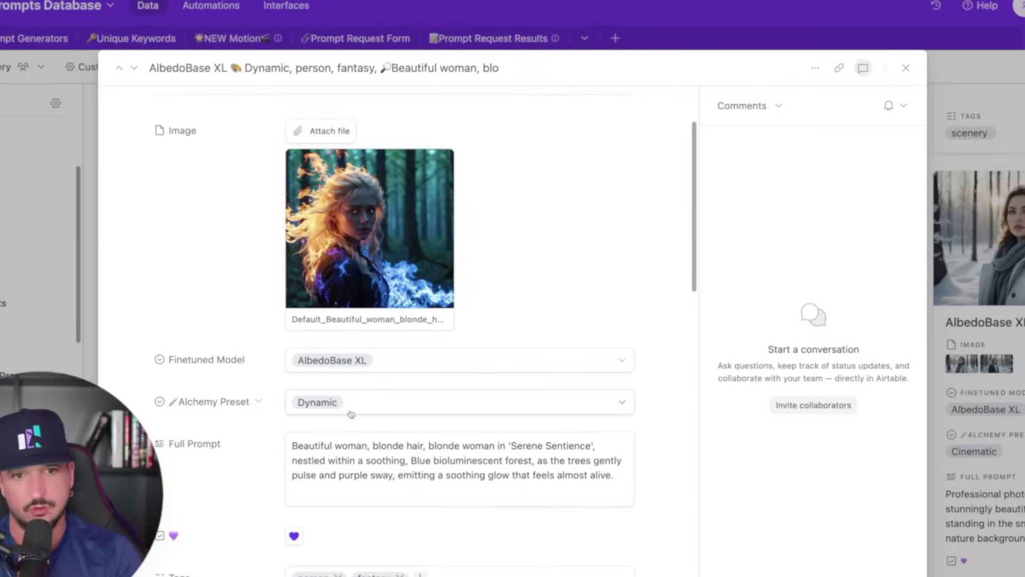
pyautogui.scroll(-4, 347, 415)
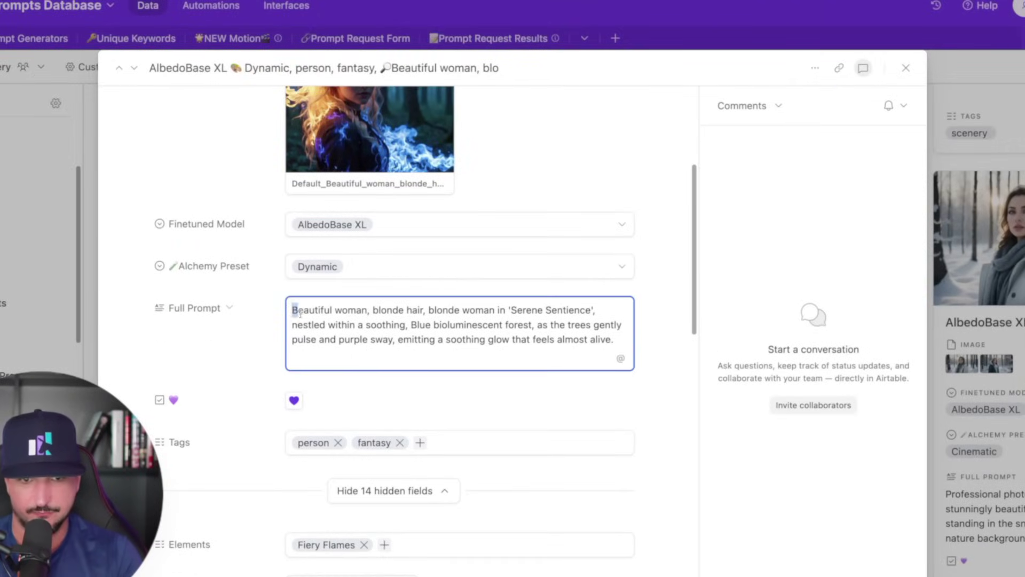
pyautogui.hotkey('ctrl', 'a')
pyautogui.click(246, 380)
pyautogui.scroll(-2, 247, 380)
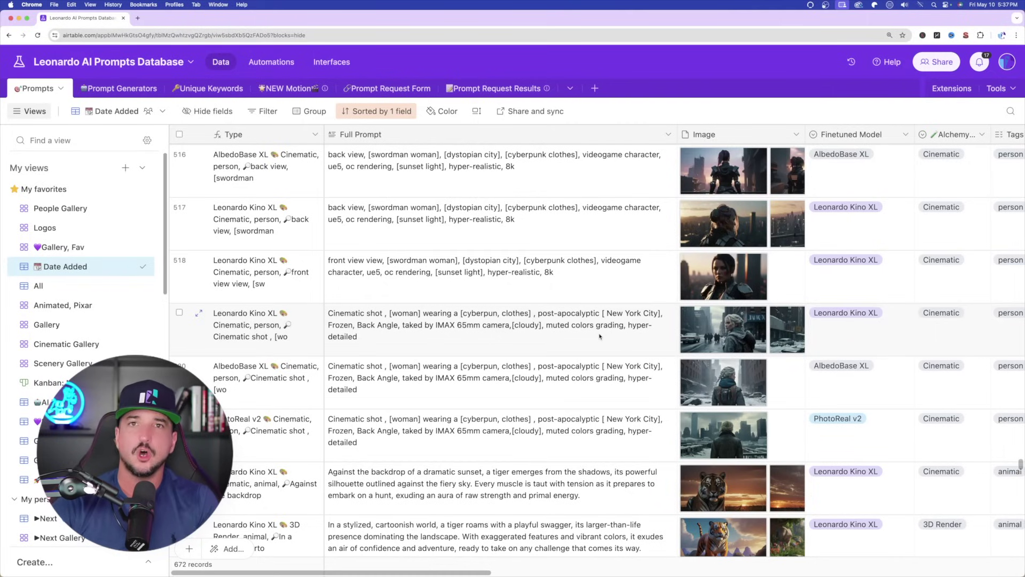
# - Expand the Leonardo Kino XL cinematic-shot record and select its Full Prompt and AI Bonus Prompt text
pyautogui.click(602, 332)
pyautogui.press('space')
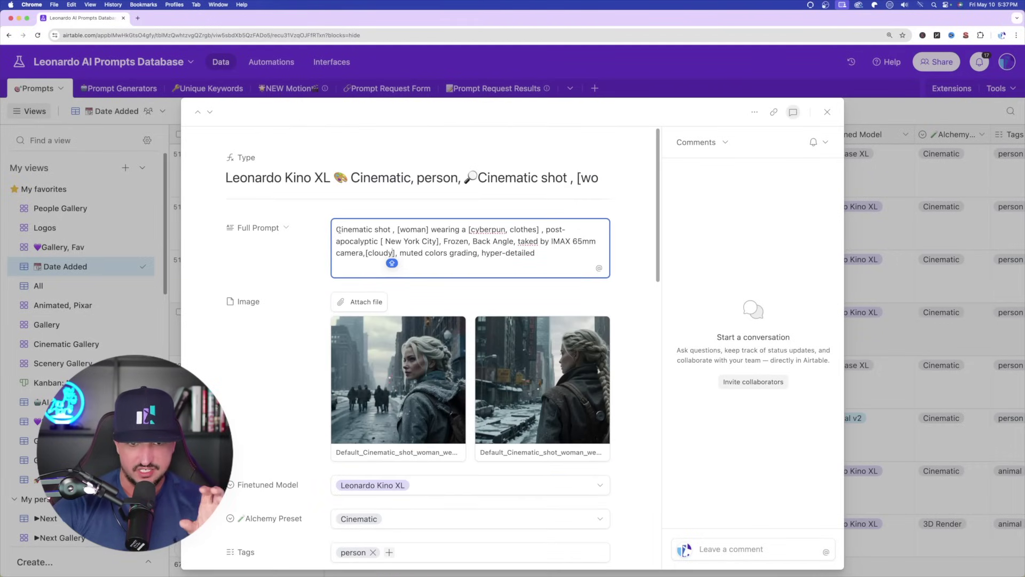
pyautogui.moveTo(339, 229); pyautogui.dragTo(535, 254)
pyautogui.scroll(-10, 289, 374)
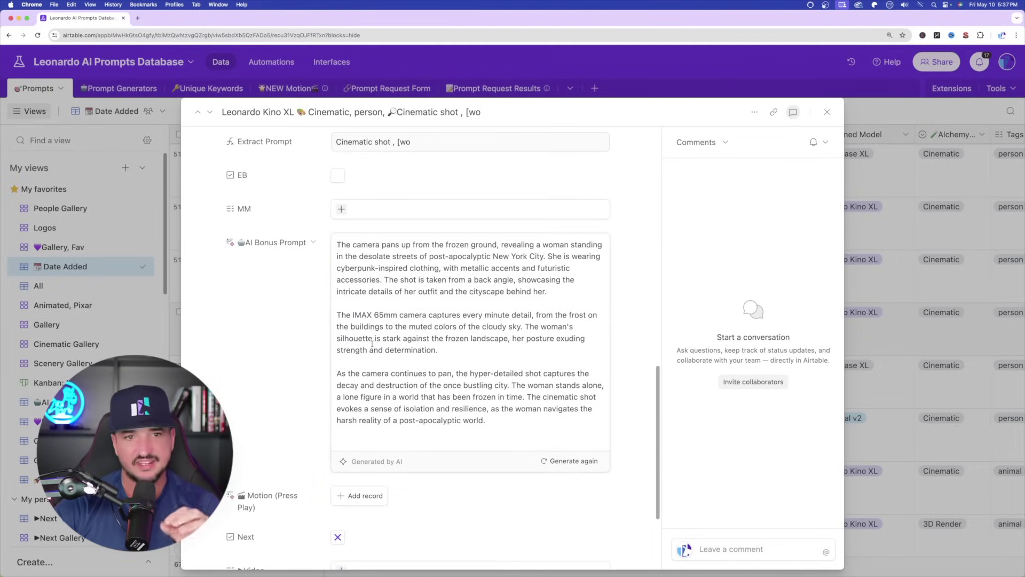
pyautogui.moveTo(338, 245); pyautogui.dragTo(486, 422)
pyautogui.scroll(10, 391, 321)
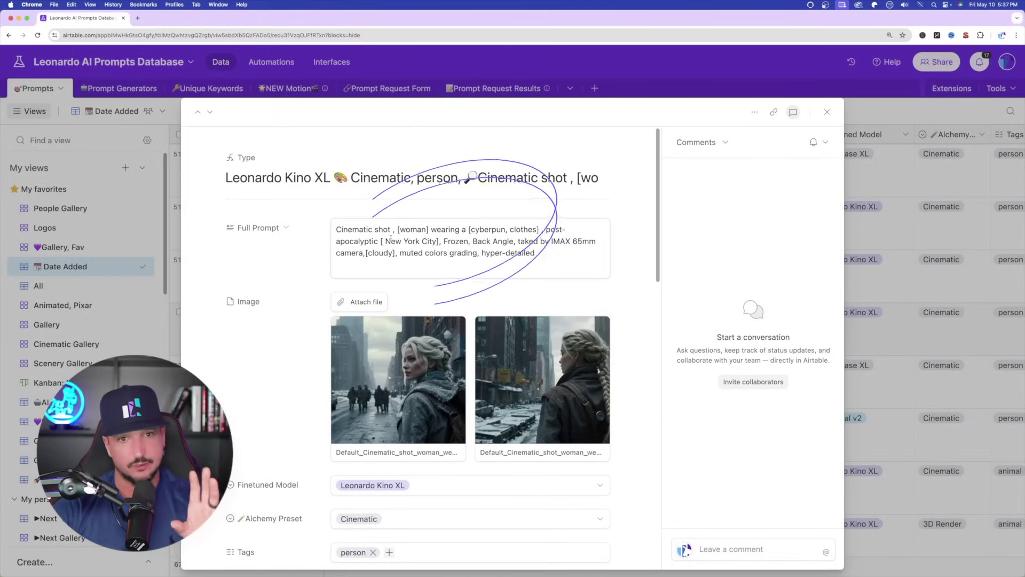
pyautogui.scroll(-10, 387, 242)
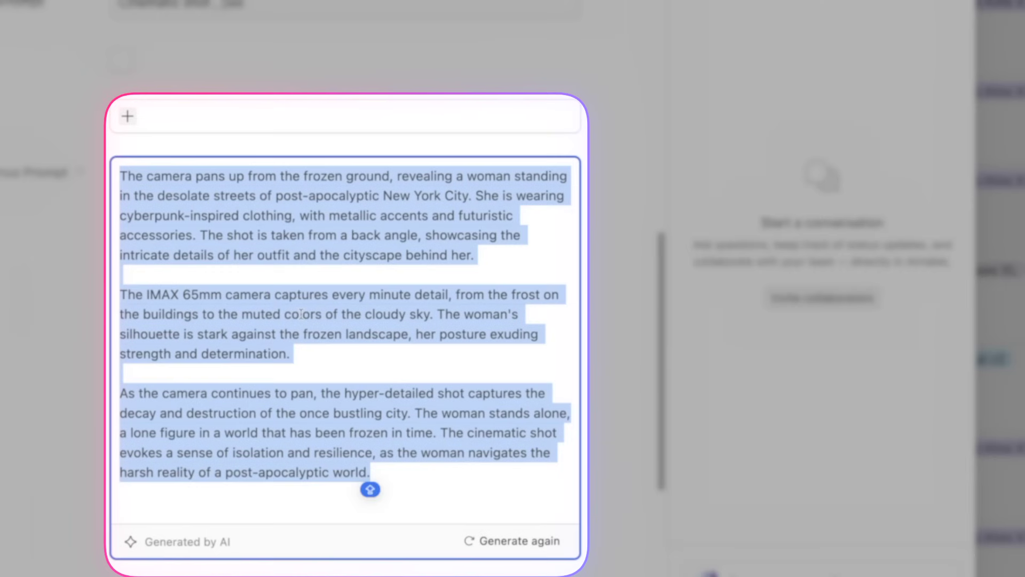
pyautogui.click(301, 314)
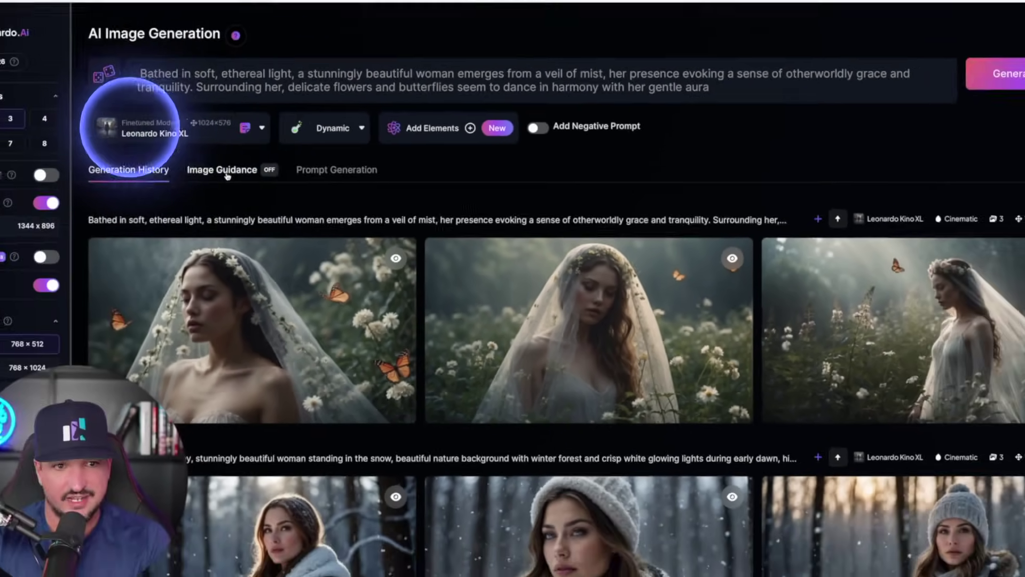
# - Pick the blue-and-pink-haired woman from Your Generations as the first image guidance input
pyautogui.click(128, 134)
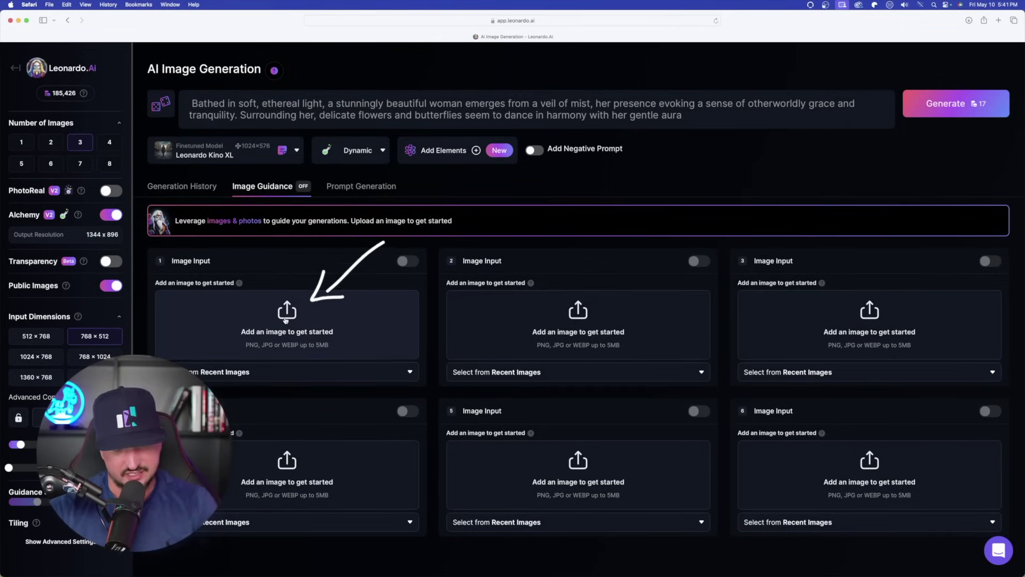
pyautogui.click(286, 319)
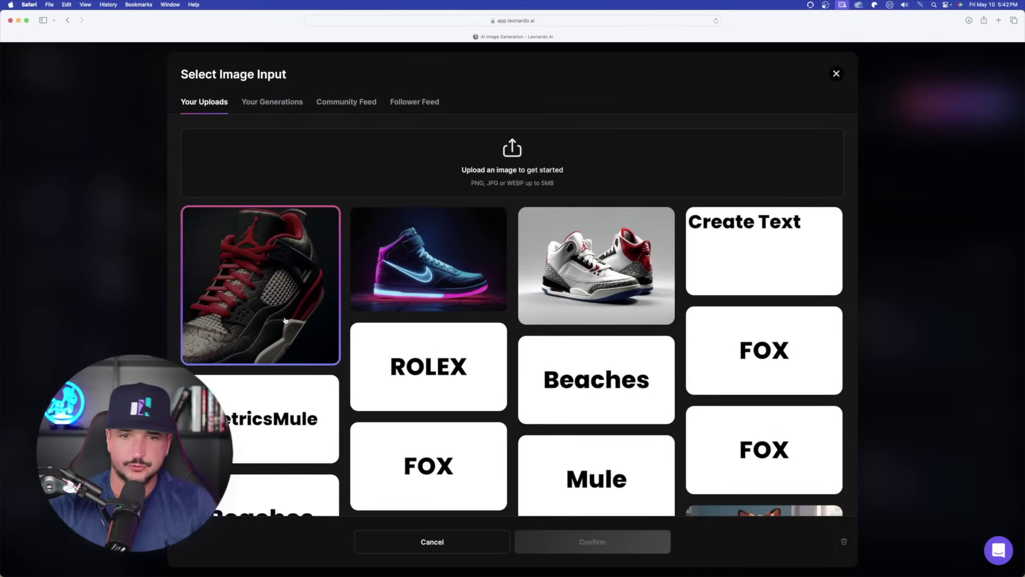
pyautogui.click(272, 101)
pyautogui.scroll(-15, 490, 276)
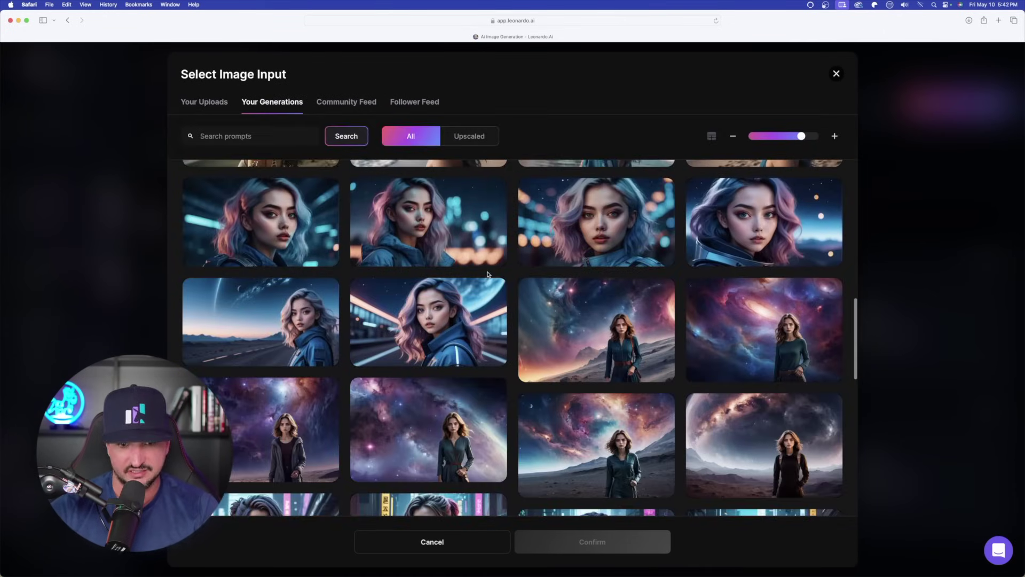
pyautogui.scroll(-5, 490, 275)
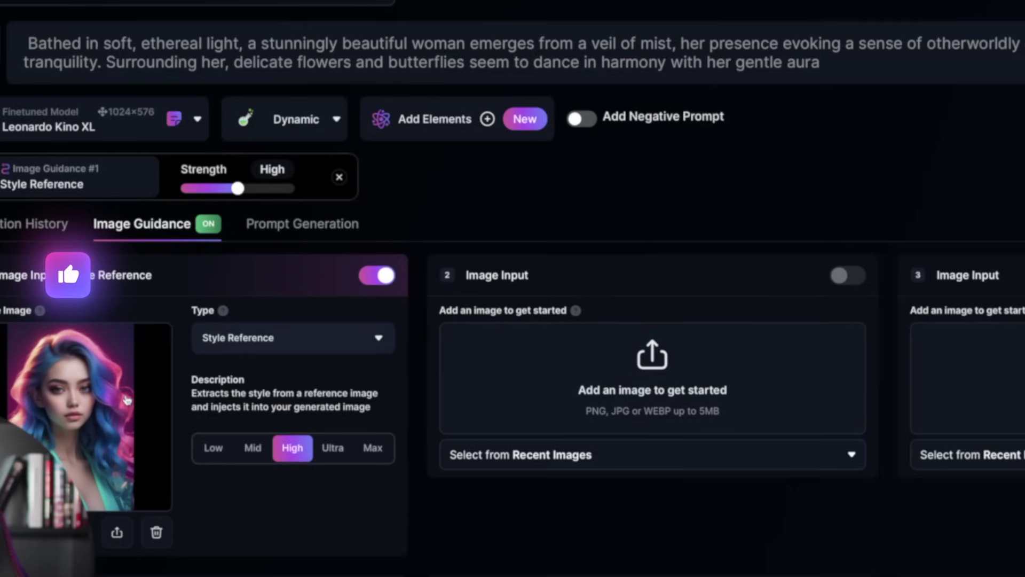
# - Set that guidance input's type to Character Reference
pyautogui.click(248, 341)
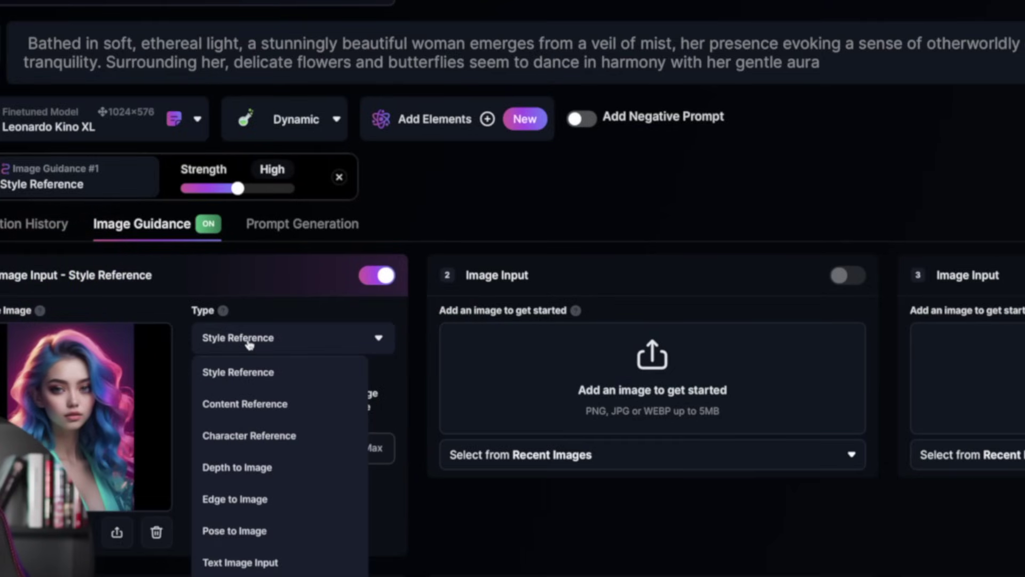
pyautogui.moveTo(271, 439)
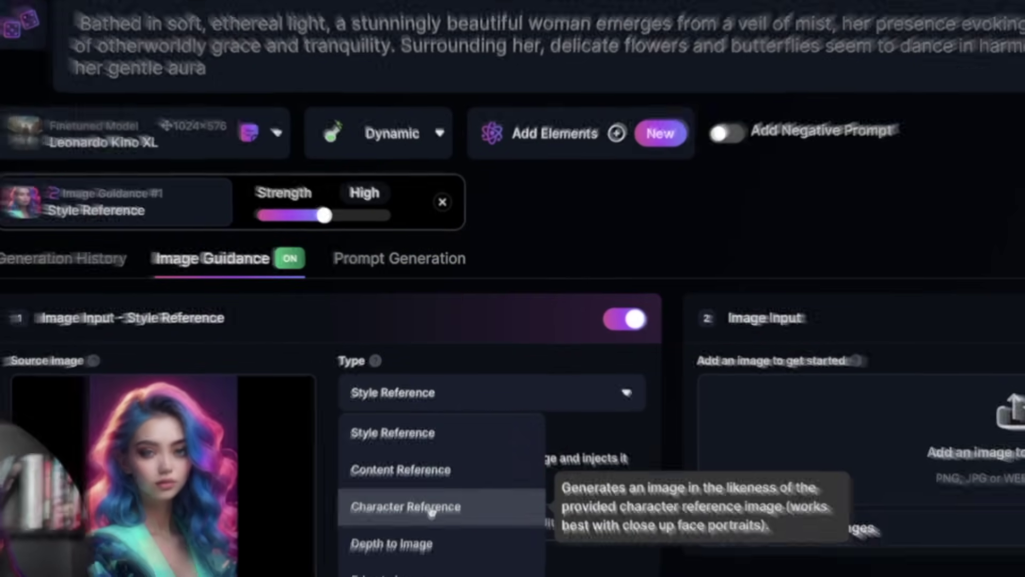
pyautogui.click(432, 507)
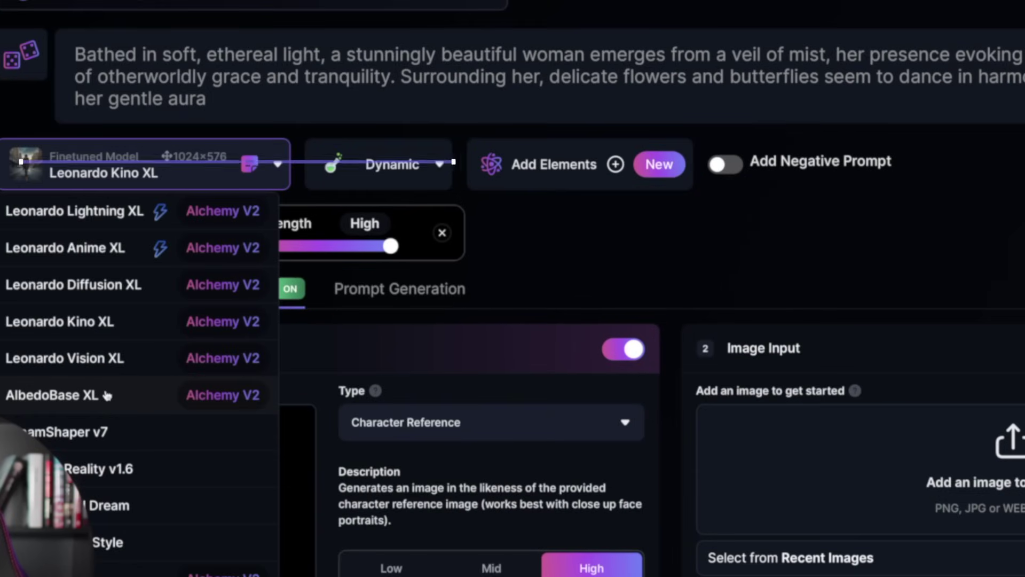
pyautogui.click(218, 352)
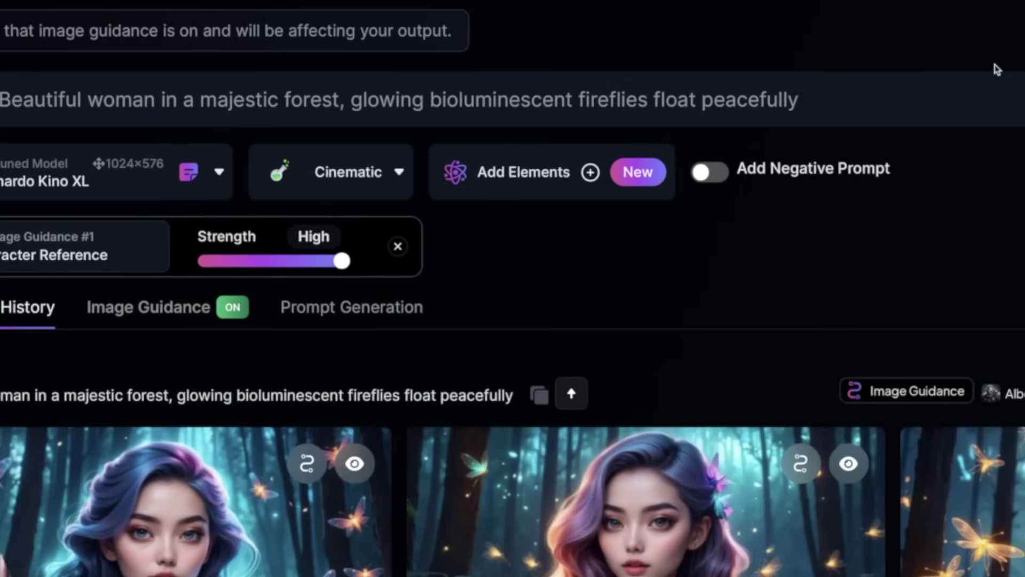
pyautogui.scroll(-1, 807, 226)
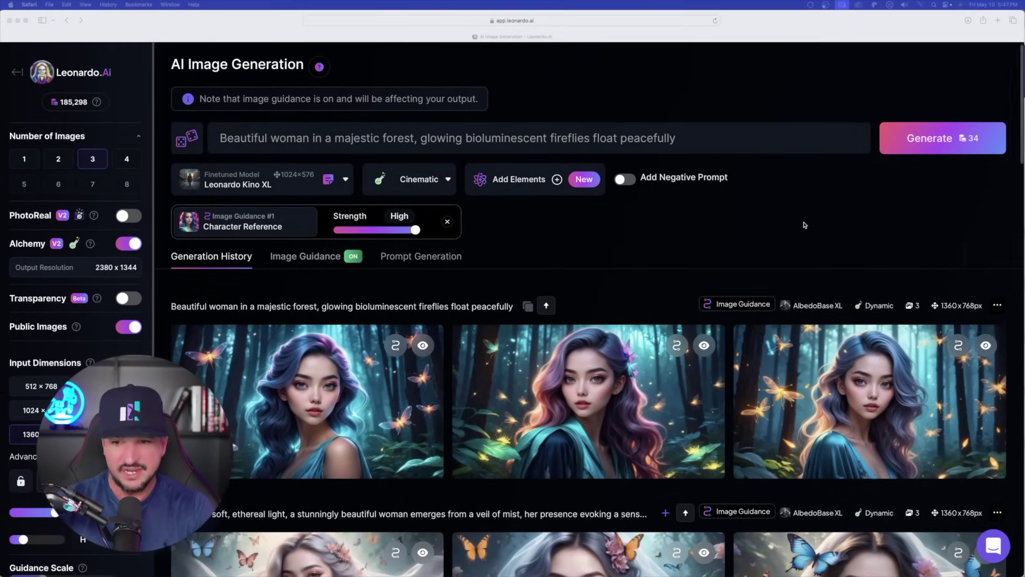
pyautogui.scroll(-10, 805, 225)
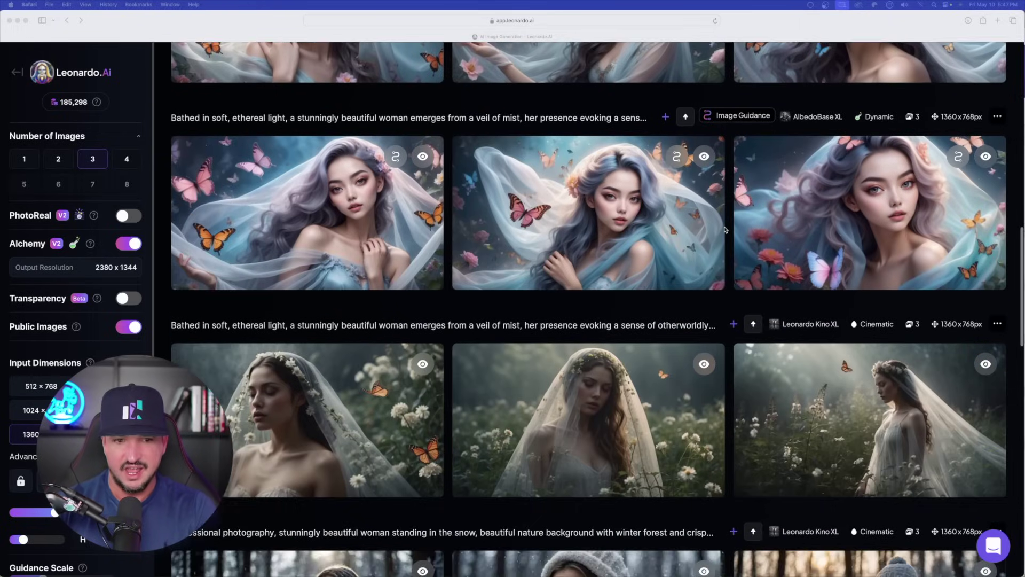
pyautogui.scroll(5, 725, 229)
pyautogui.scroll(5, 721, 231)
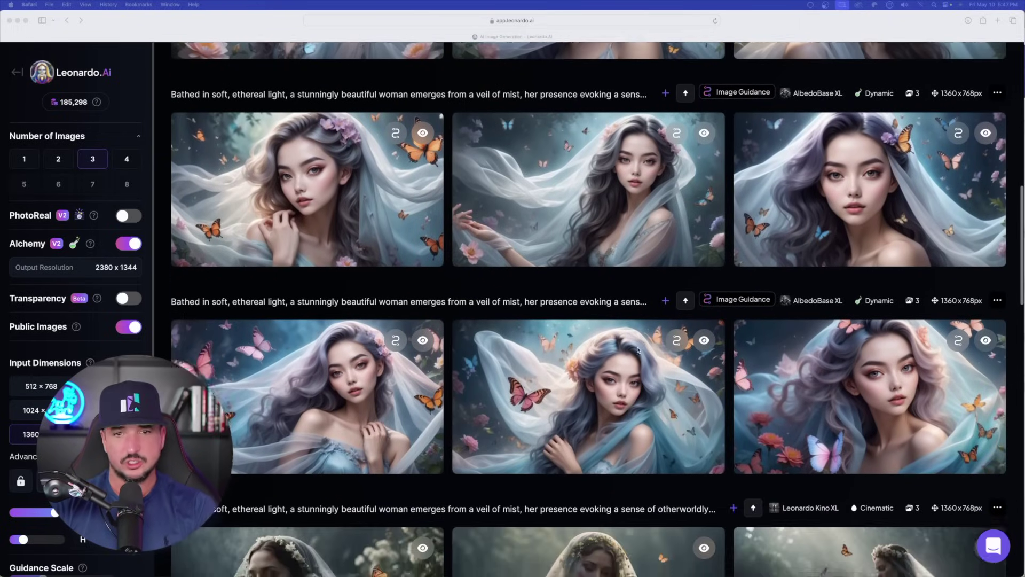
pyautogui.scroll(1, 646, 260)
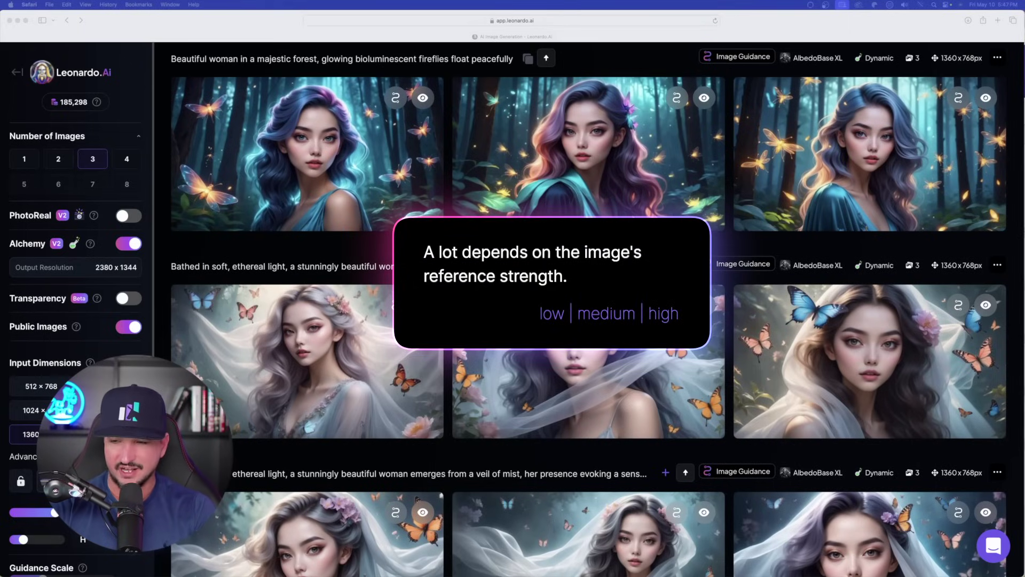
pyautogui.scroll(-8, 801, 135)
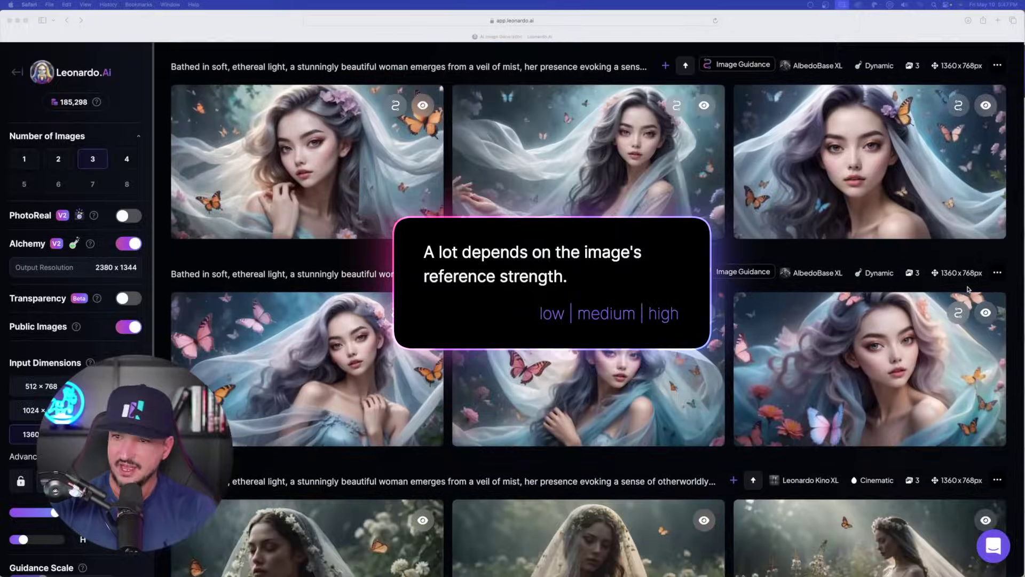
pyautogui.click(789, 229)
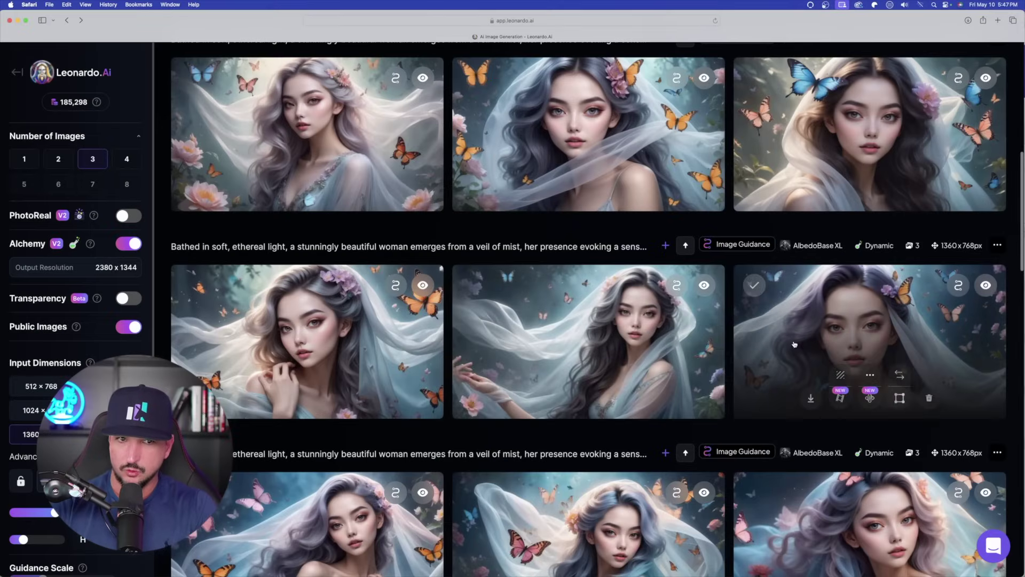
pyautogui.scroll(3, 737, 339)
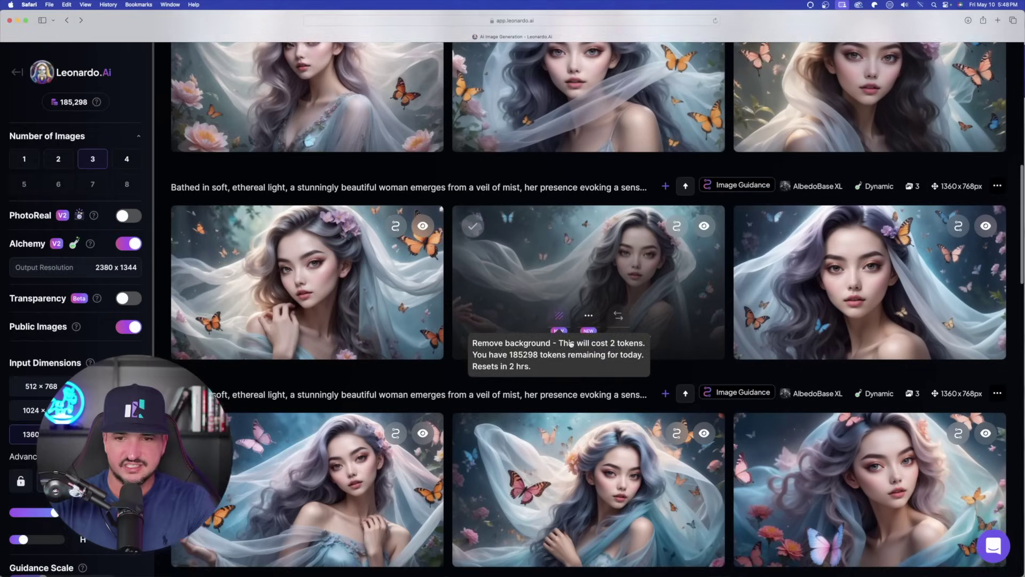
pyautogui.scroll(2, 581, 332)
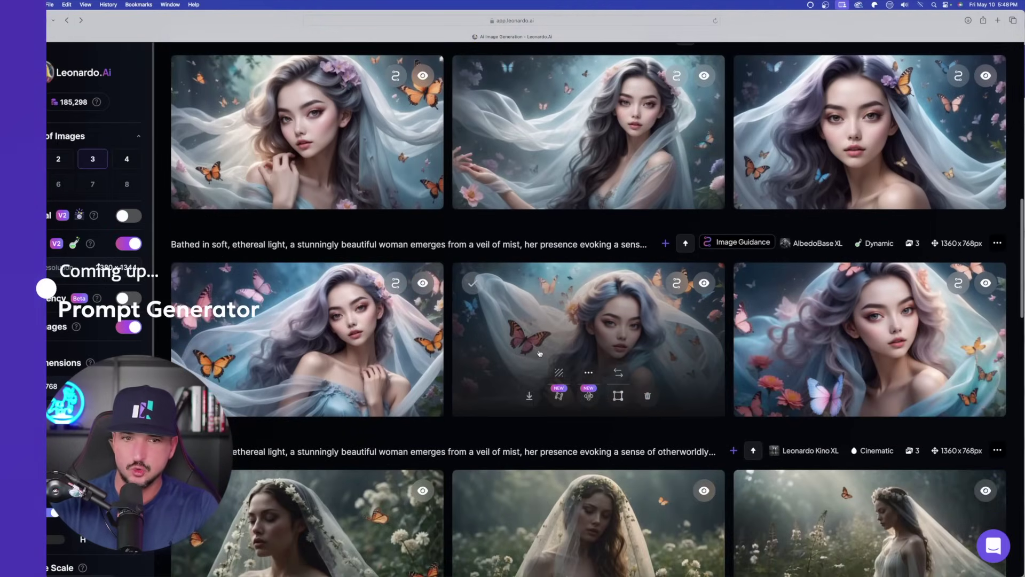
# - Open the firefly-forest portrait full size, view its generation info, and browse the next two images
pyautogui.click(336, 328)
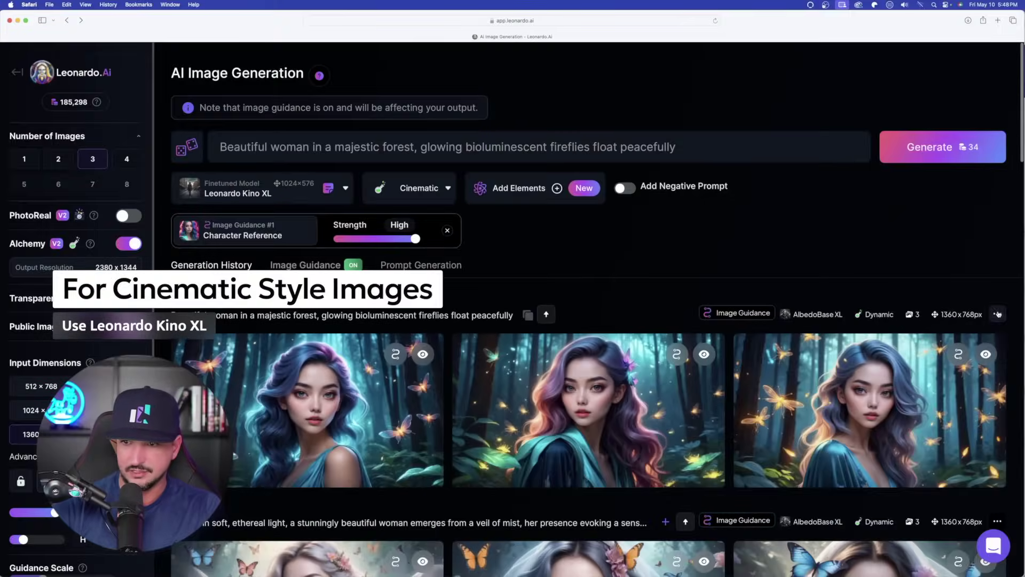
pyautogui.click(997, 314)
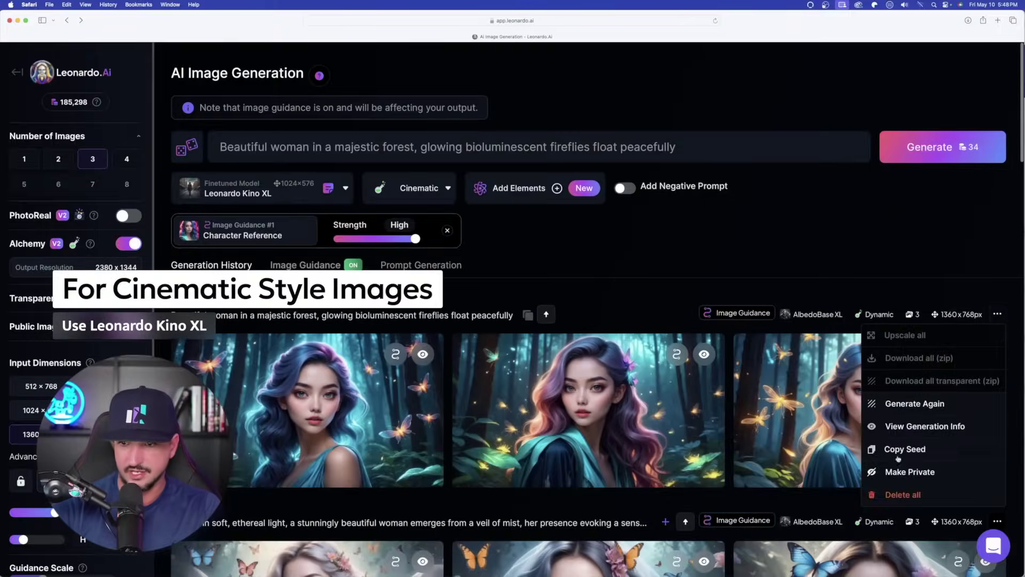
pyautogui.click(916, 427)
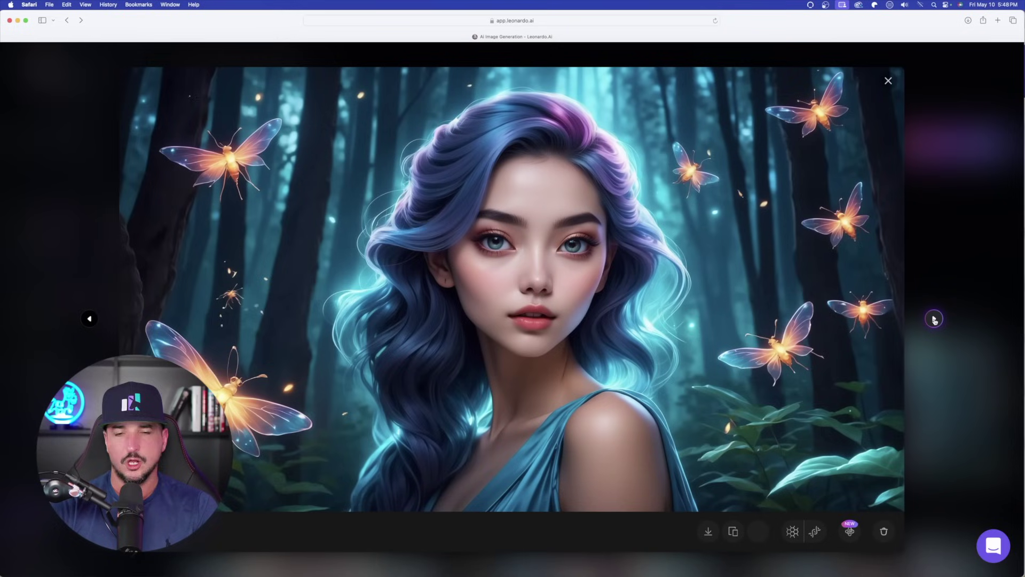
pyautogui.click(934, 319)
pyautogui.click(934, 319)
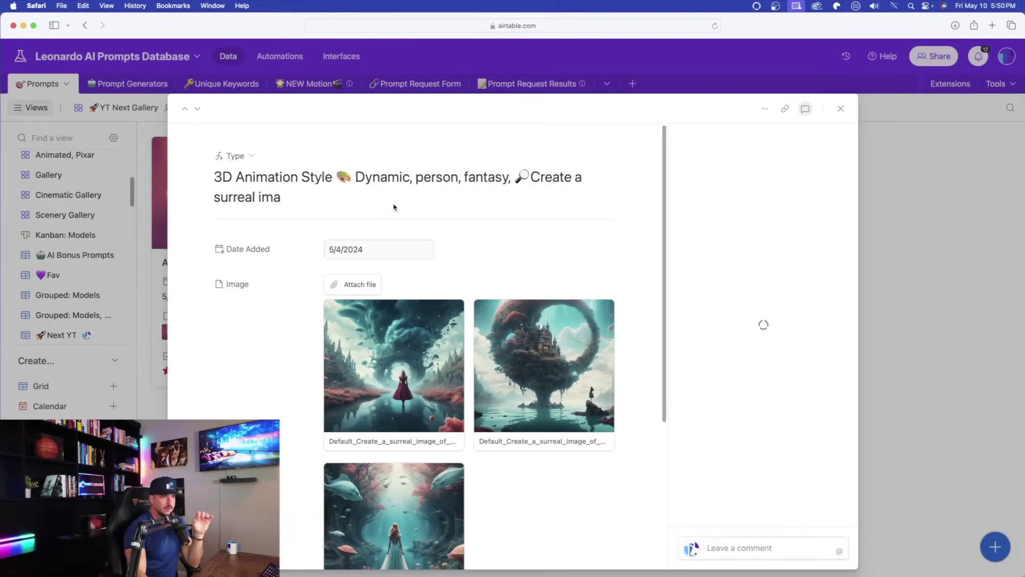
# - Preview the 3D Animation Style record's surreal example images and select its Full Prompt dreamscape text
pyautogui.scroll(-5, 241, 327)
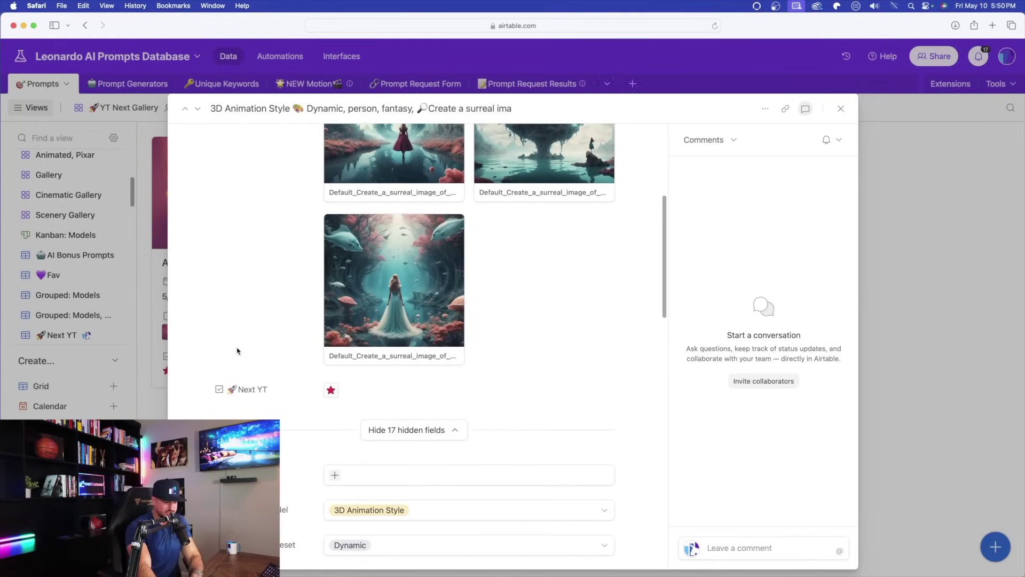
pyautogui.click(394, 155)
pyautogui.click(796, 310)
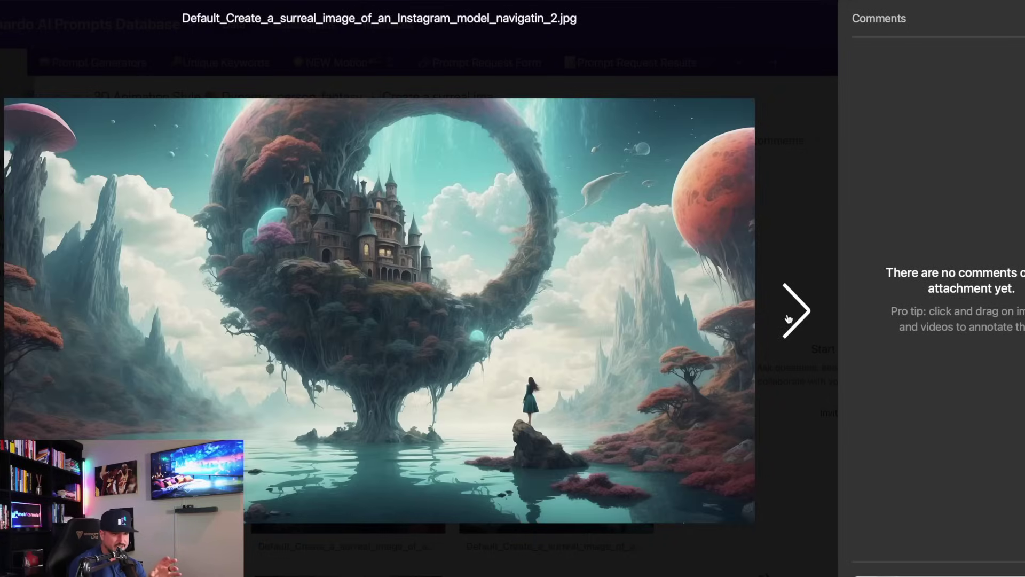
pyautogui.press('Escape')
pyautogui.scroll(-5, 226, 310)
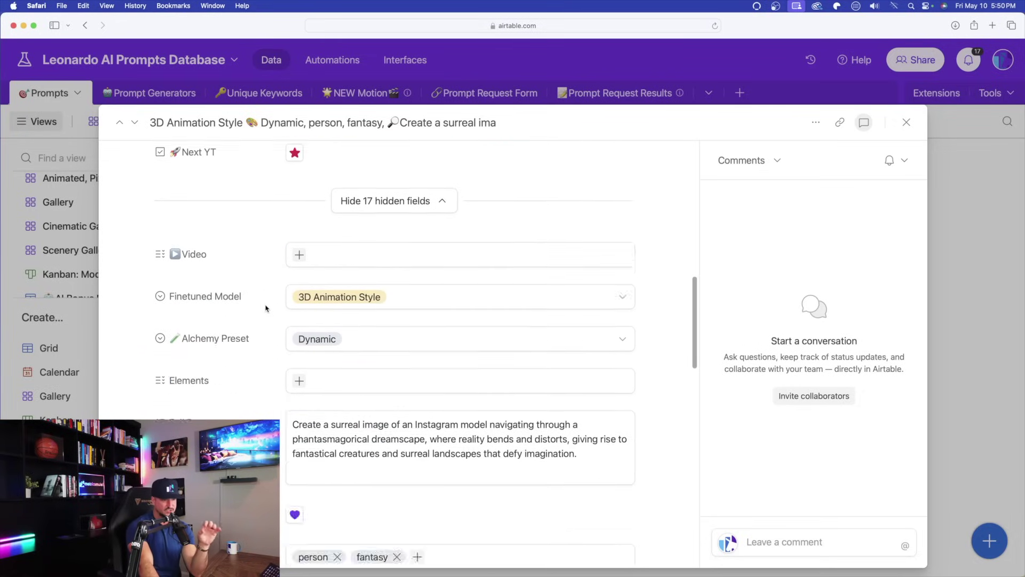
pyautogui.scroll(-5, 266, 308)
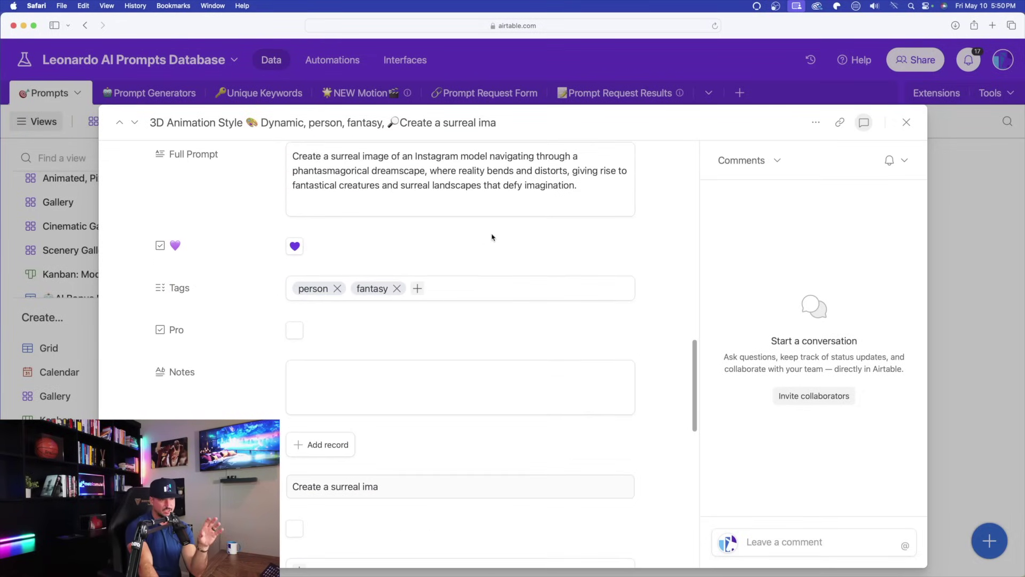
pyautogui.scroll(1, 492, 235)
pyautogui.moveTo(582, 240); pyautogui.dragTo(296, 203)
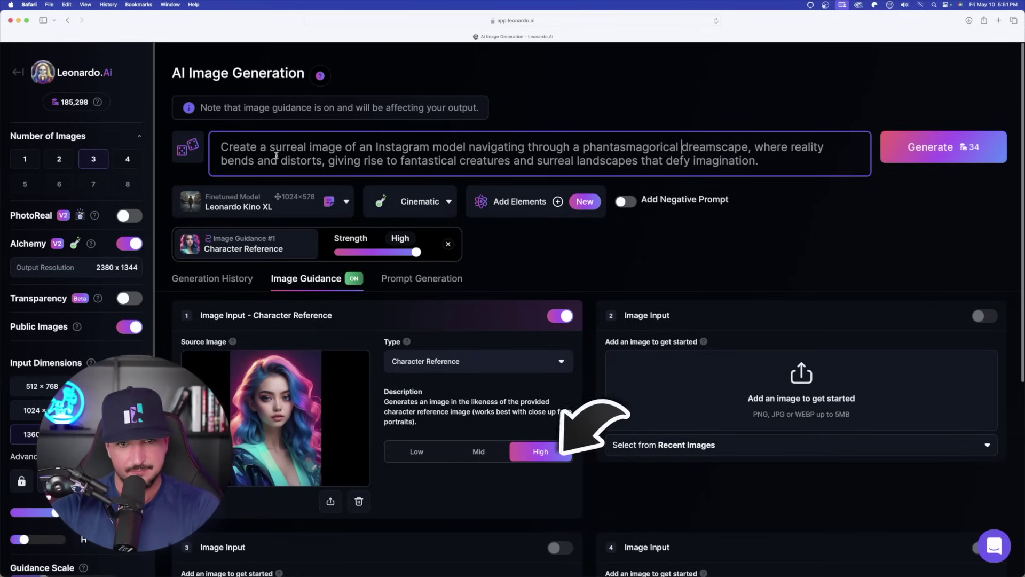
# - Start the prompt with 'Closeup shot, cinematic style,' and generate images from it
pyautogui.write('Closeup shot, cinematic style,')
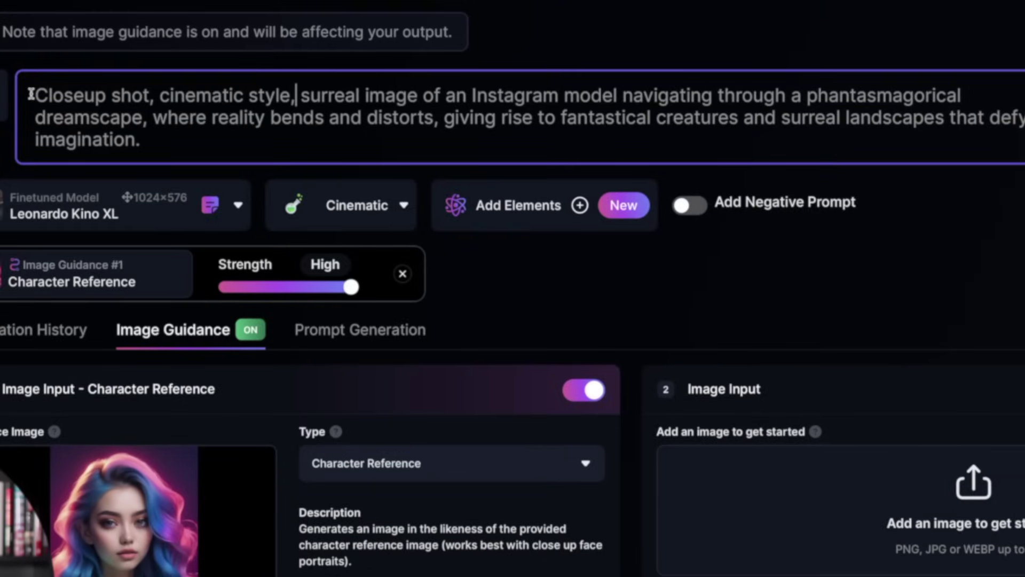
pyautogui.click(938, 148)
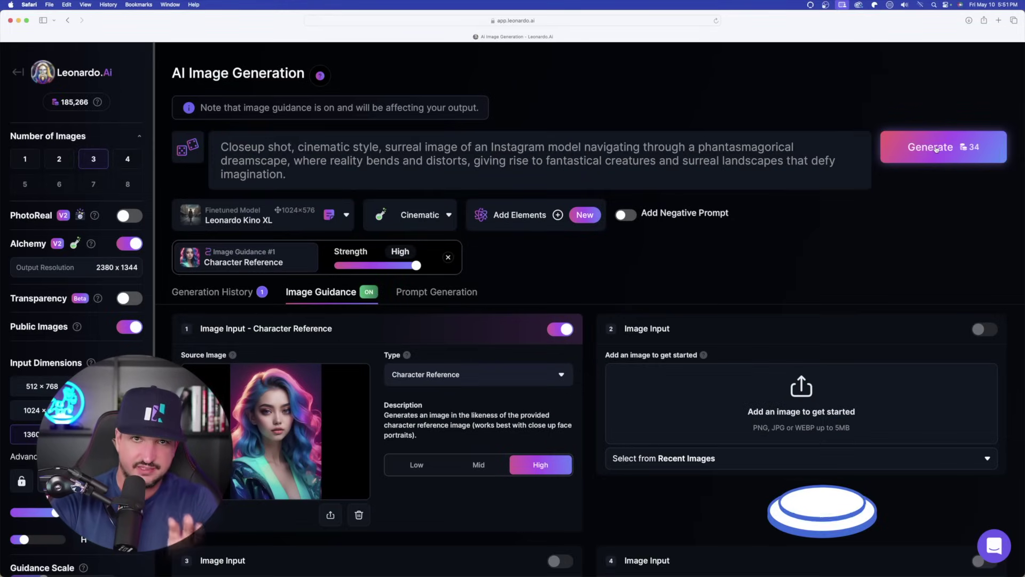
pyautogui.scroll(-2, 818, 208)
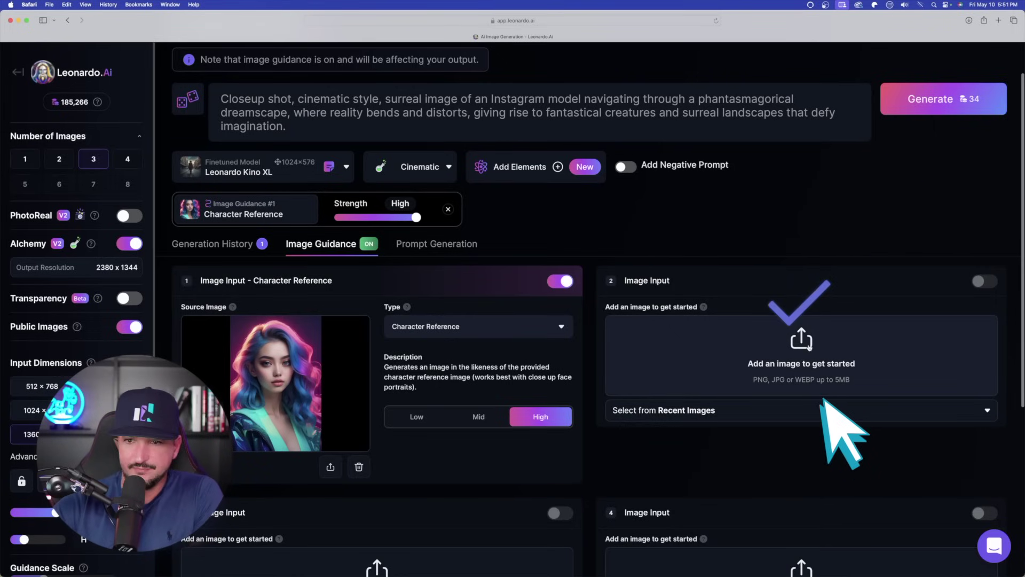
# - Add the woman-on-beach image from Your Generations as a second, Pose to Image guidance
pyautogui.click(801, 357)
pyautogui.scroll(-10, 348, 231)
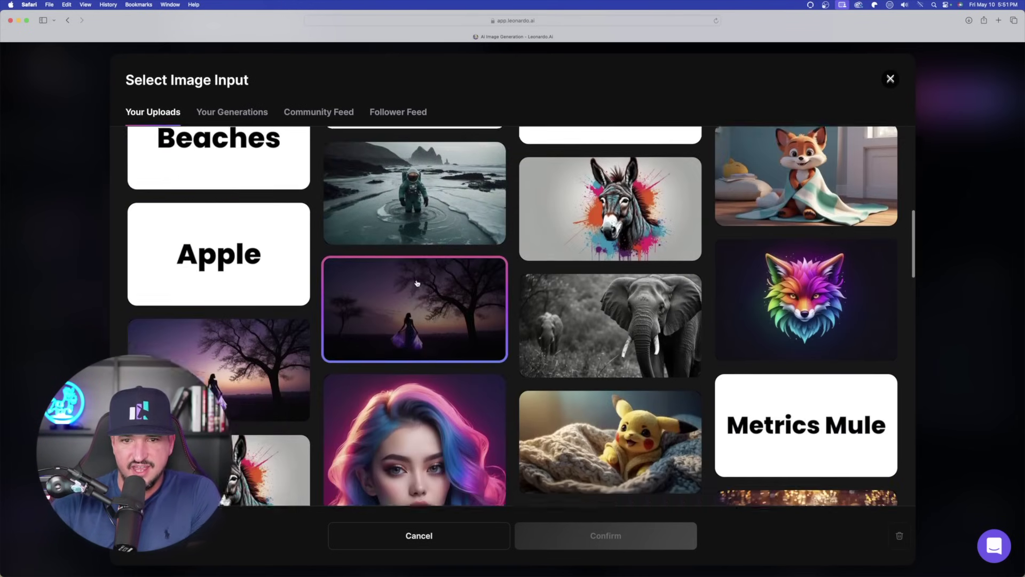
pyautogui.scroll(-15, 442, 279)
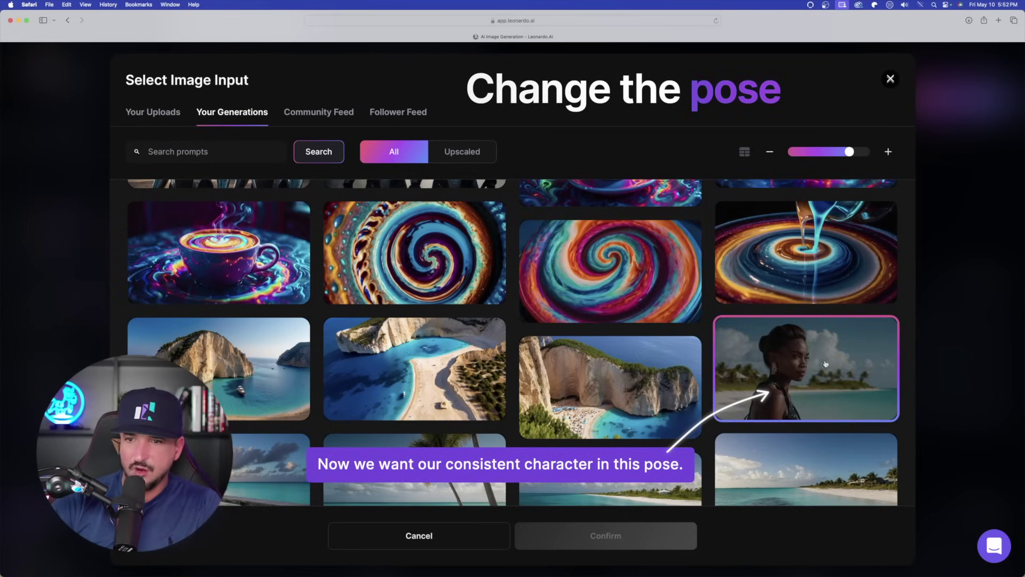
pyautogui.click(810, 382)
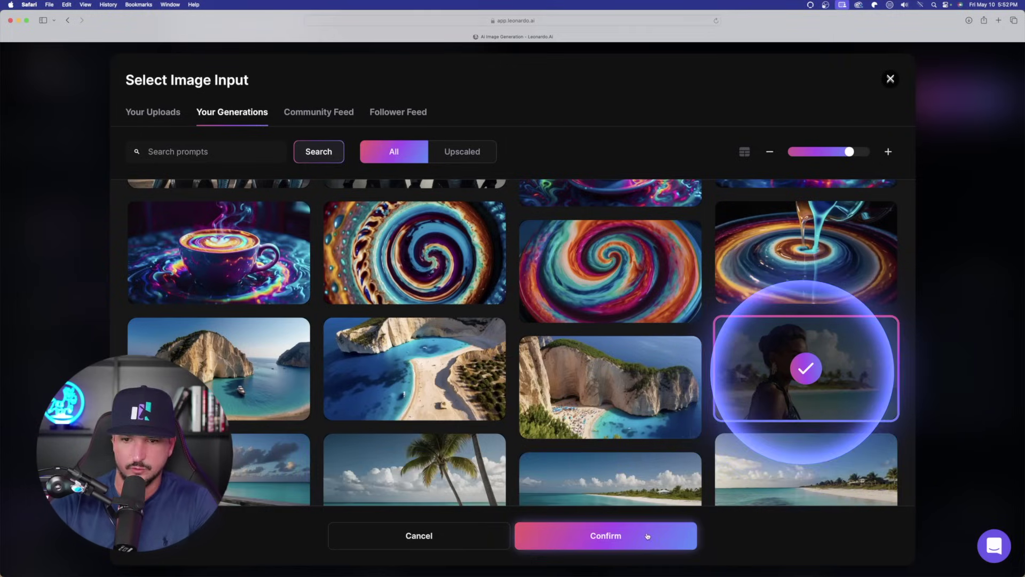
pyautogui.click(647, 536)
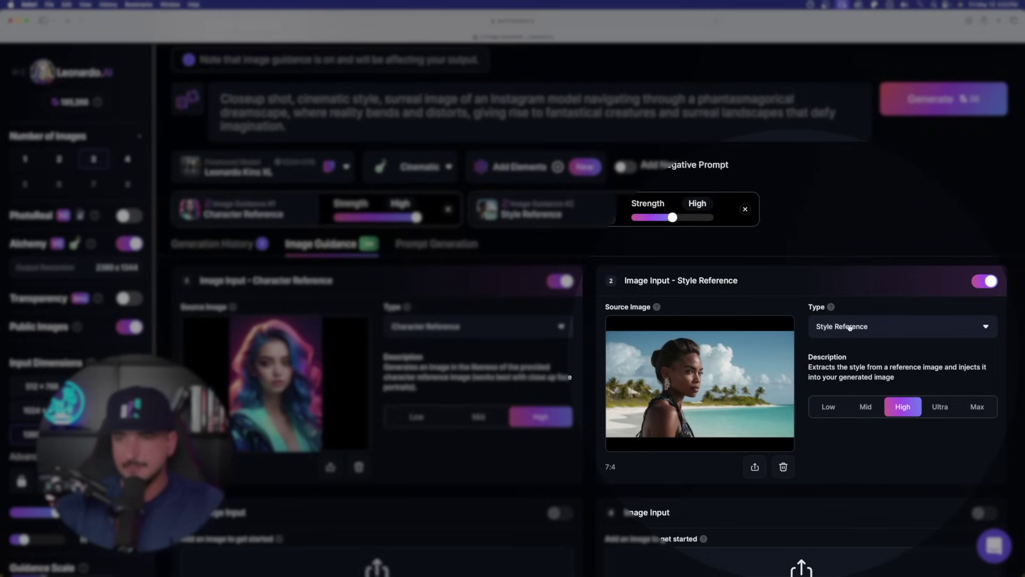
pyautogui.click(849, 327)
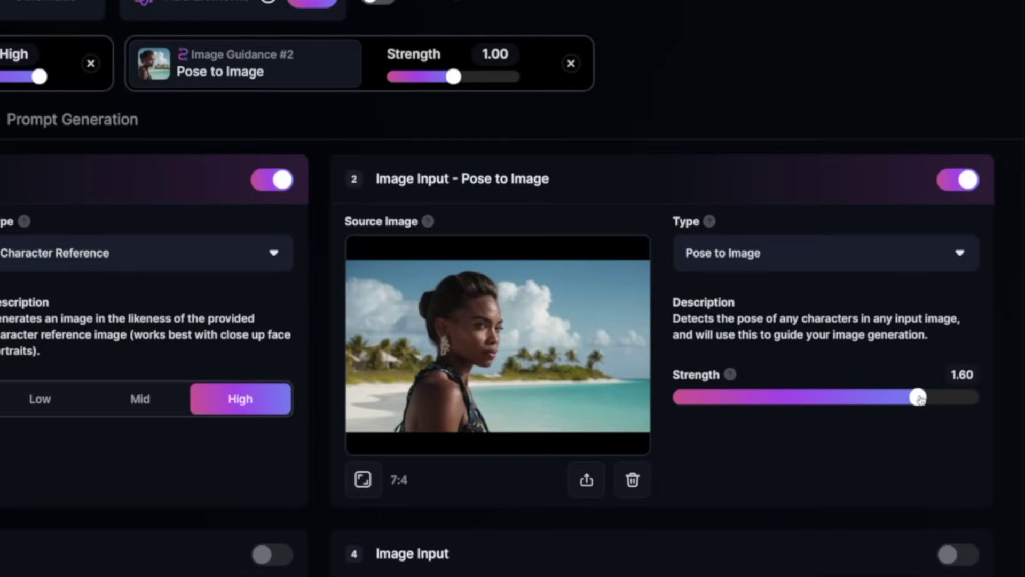
# - Raise the pose strength, generate with character and pose guidance, then set strength to 0.98
pyautogui.moveTo(934, 416); pyautogui.dragTo(946, 416)
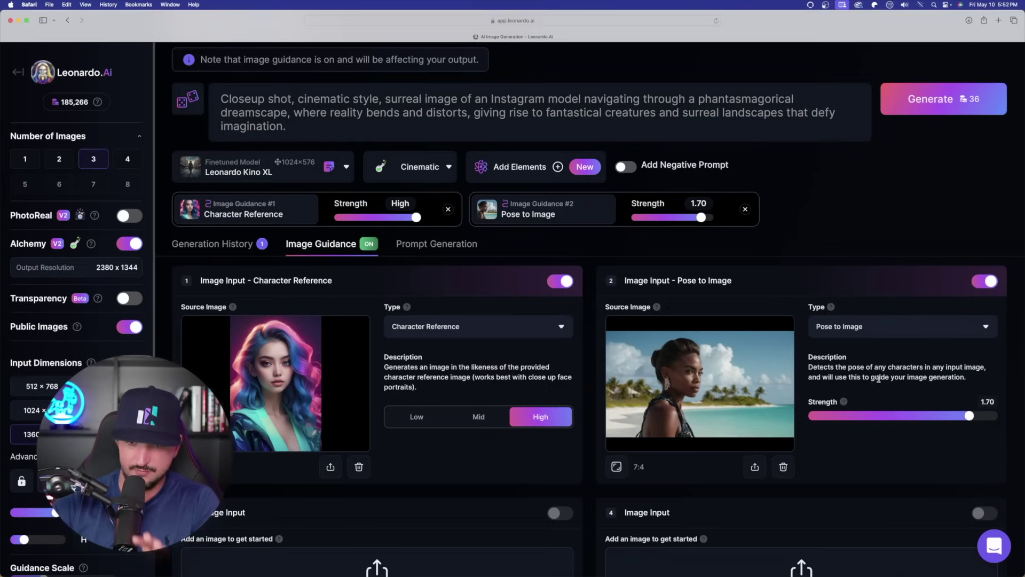
pyautogui.click(944, 99)
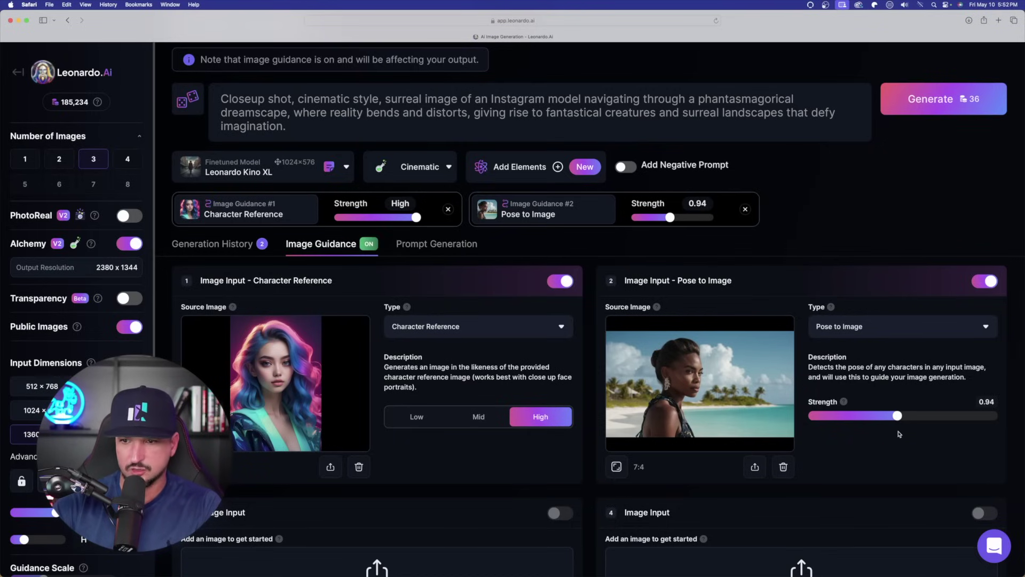
pyautogui.scroll(-1, 899, 434)
pyautogui.moveTo(897, 415); pyautogui.dragTo(901, 415)
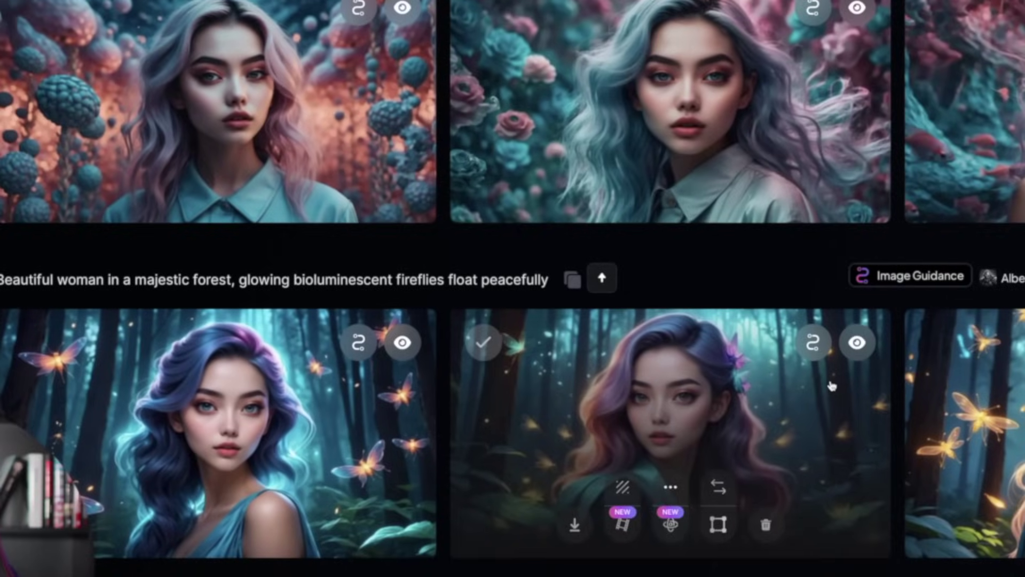
# - View the new surreal closeup portraits full size, then return to the Image Guidance settings
pyautogui.click(203, 78)
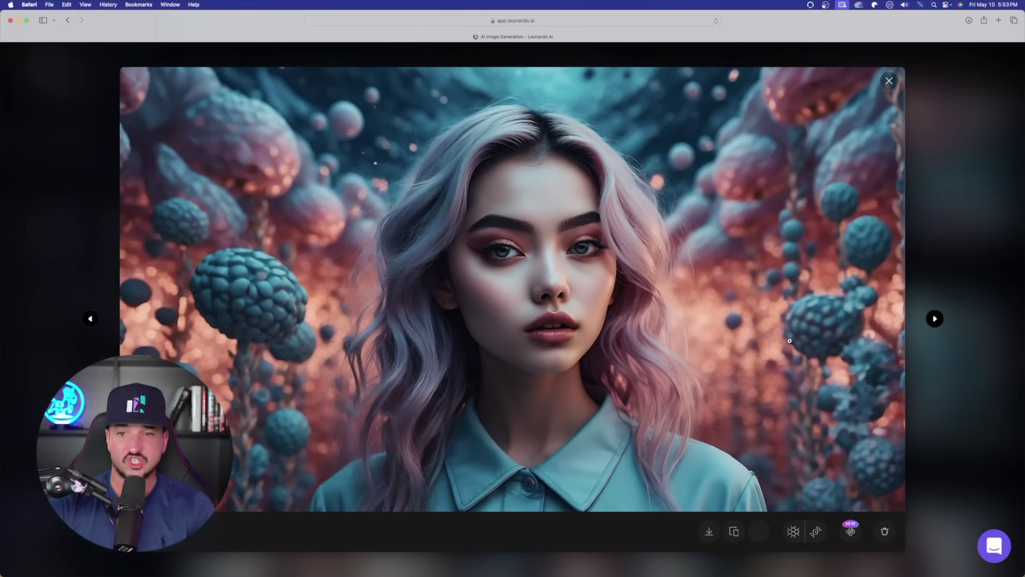
pyautogui.click(935, 319)
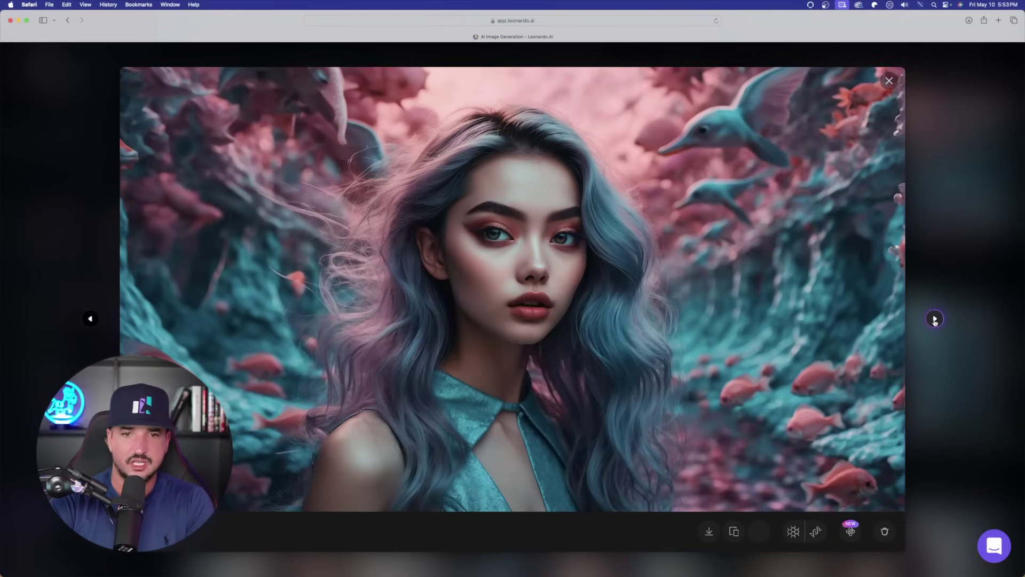
pyautogui.click(890, 81)
pyautogui.scroll(-1, 745, 259)
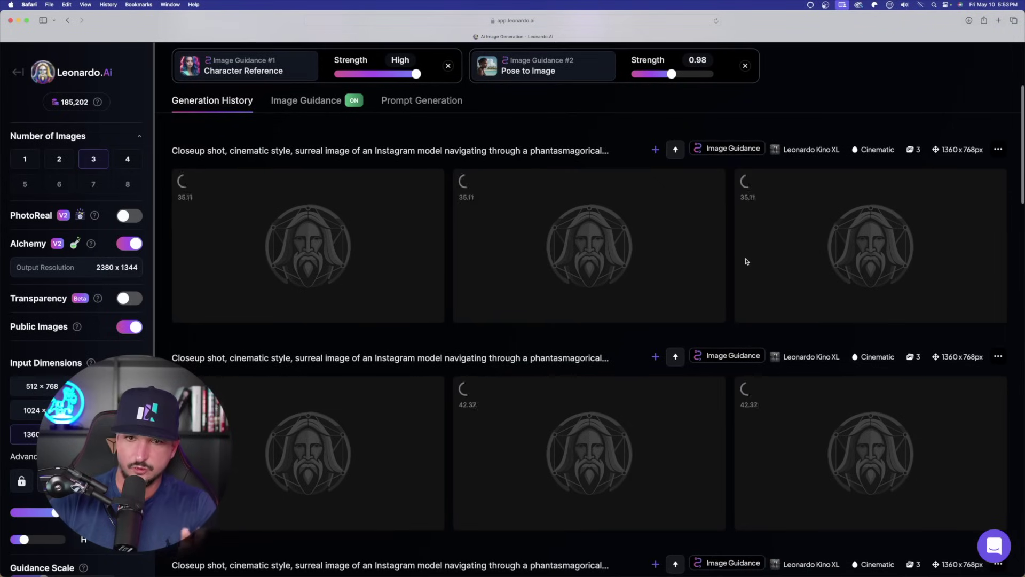
pyautogui.click(315, 102)
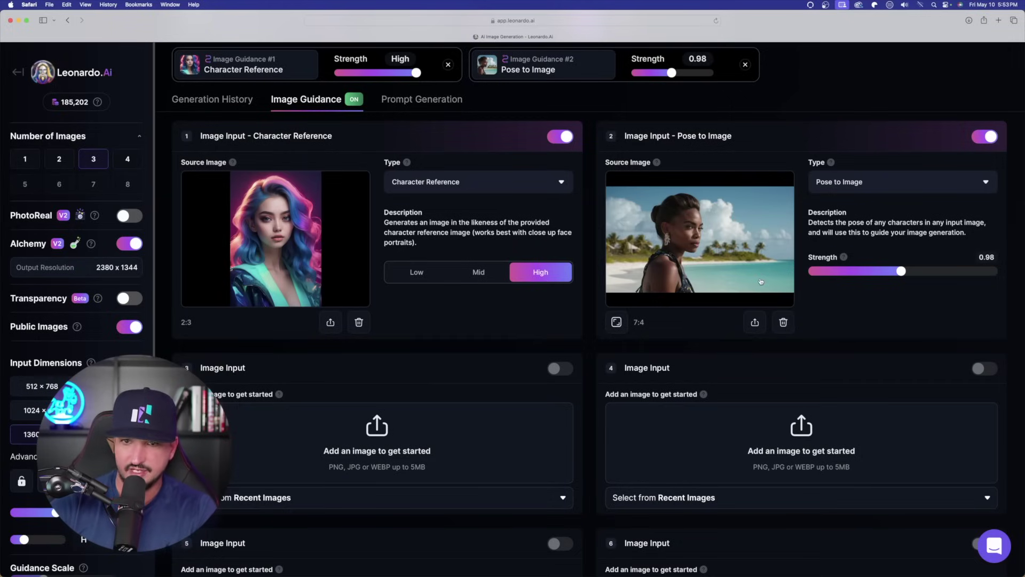
# - Choose the snowy-forest knit-hat portrait as the third image input, a Style Reference
pyautogui.scroll(-2, 231, 343)
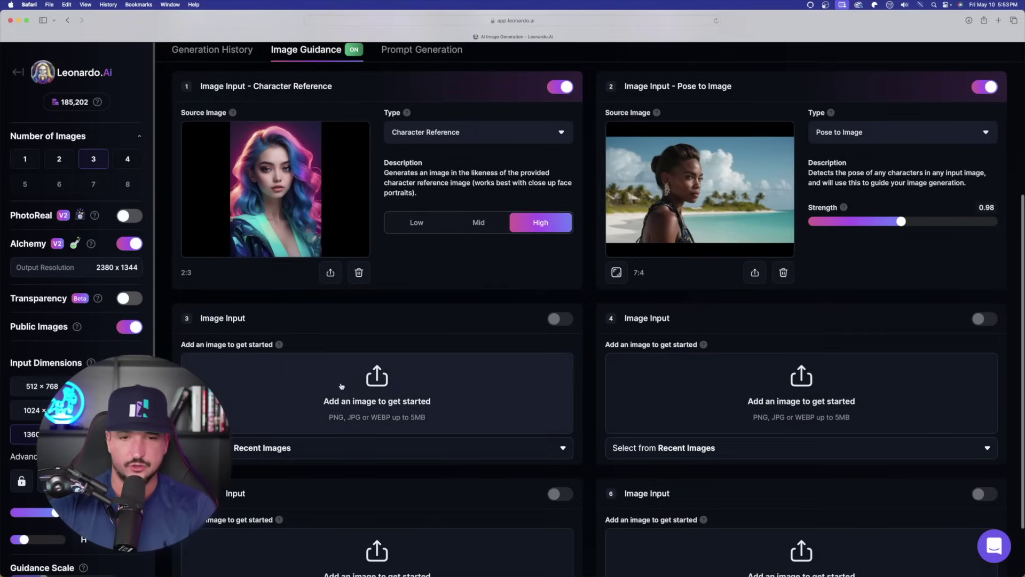
pyautogui.click(390, 383)
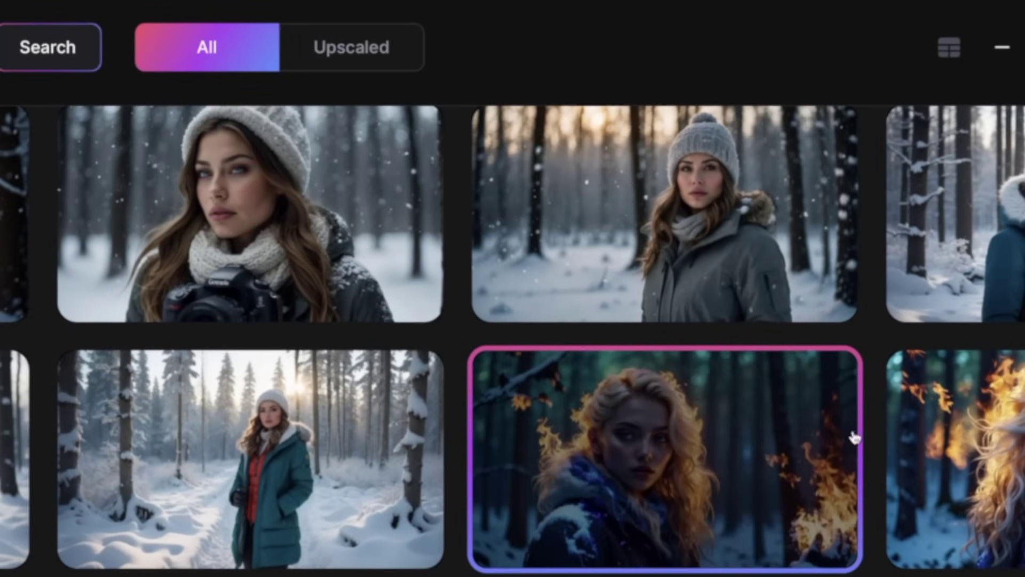
pyautogui.click(664, 213)
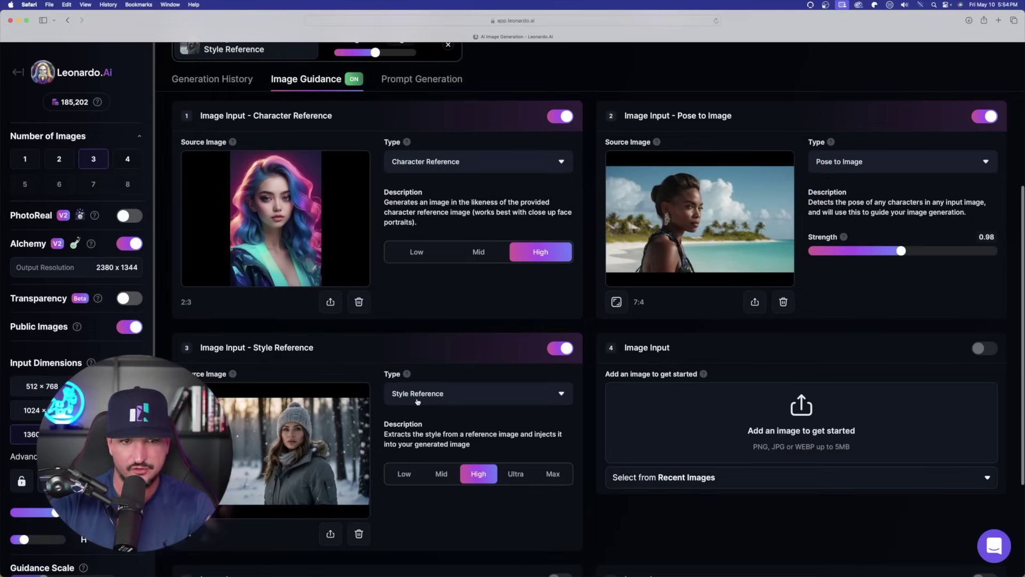
pyautogui.scroll(2, 838, 168)
pyautogui.scroll(4, 838, 168)
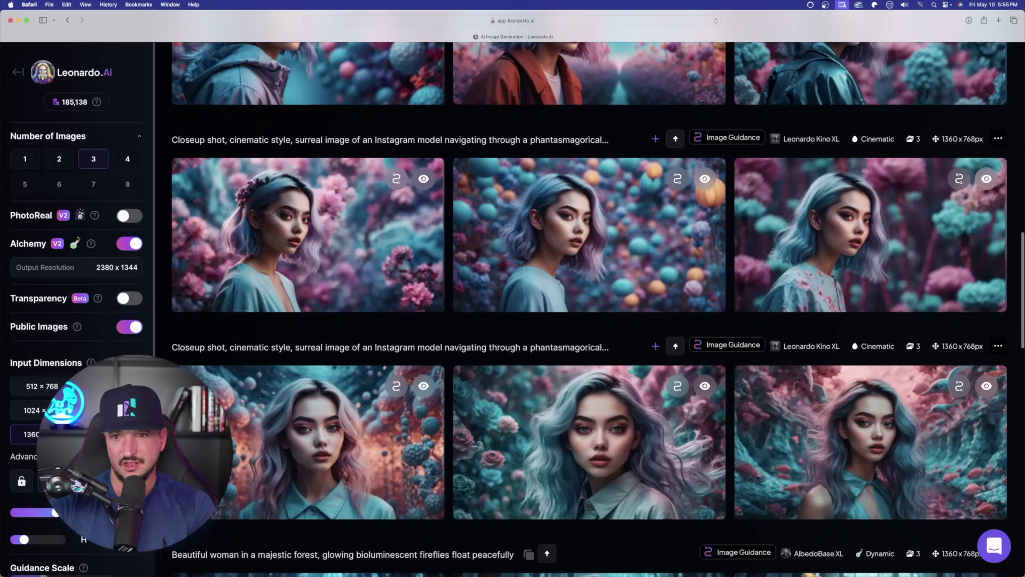
# - View the flower-background and bubble portraits full size, then scroll back to the newest snowy batch
pyautogui.moveTo(718, 309)
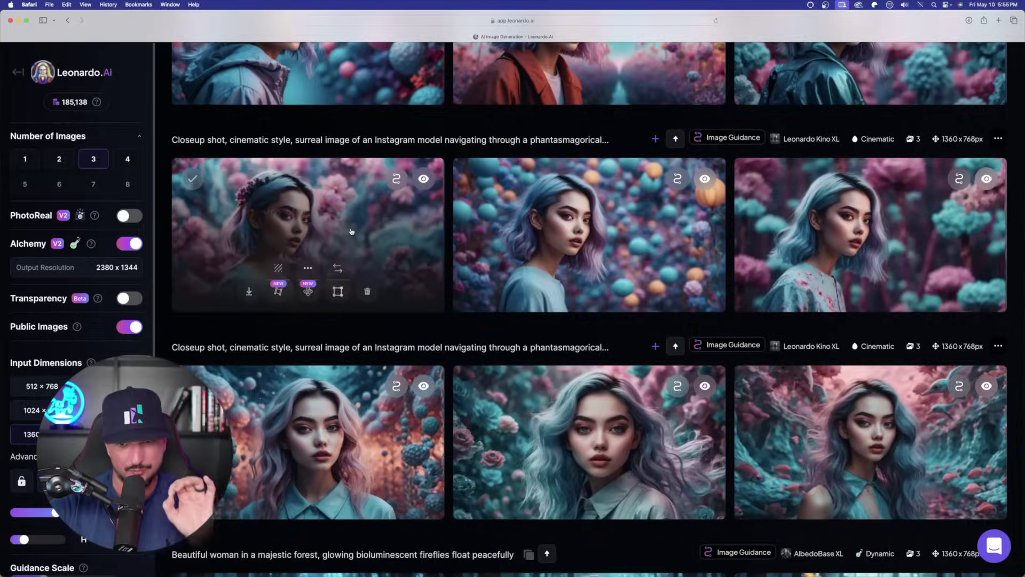
pyautogui.click(297, 230)
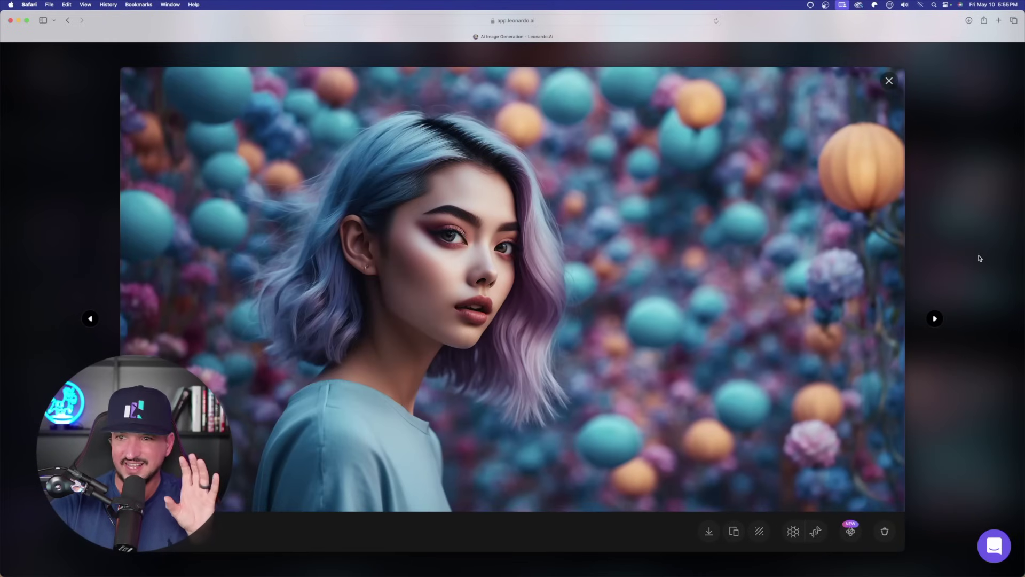
pyautogui.click(980, 259)
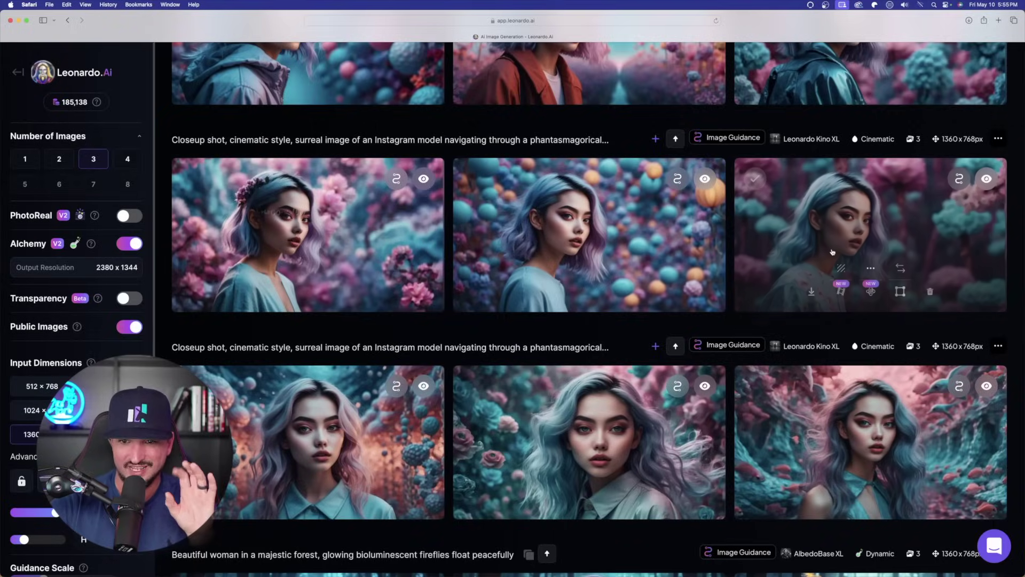
pyautogui.scroll(3, 817, 142)
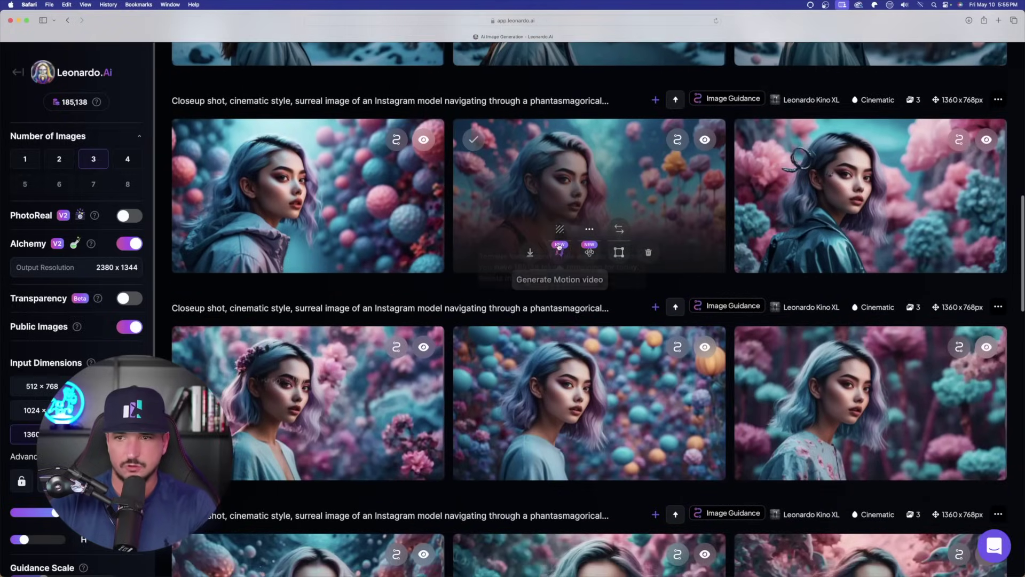
pyautogui.click(308, 177)
pyautogui.click(916, 275)
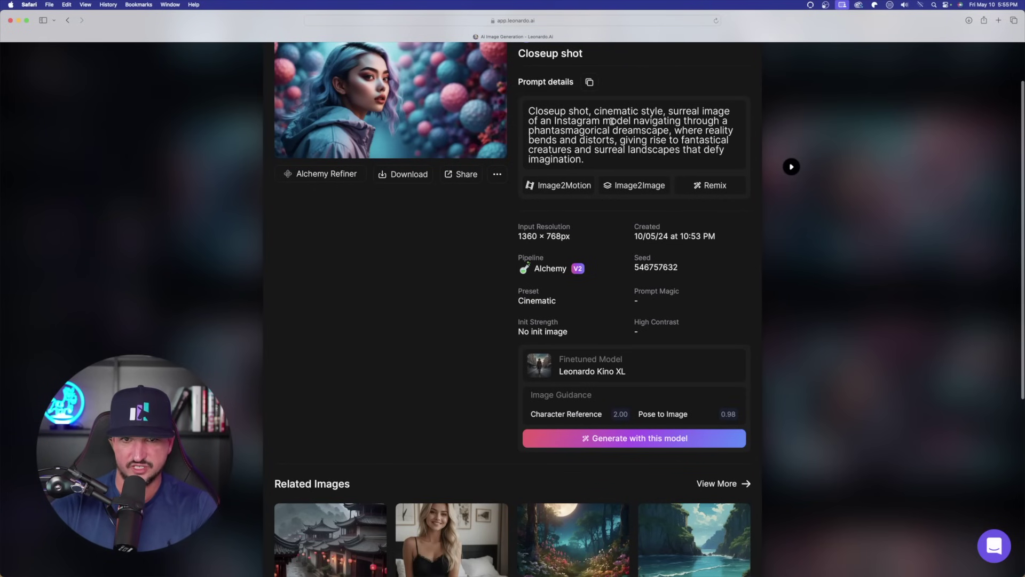
pyautogui.click(854, 132)
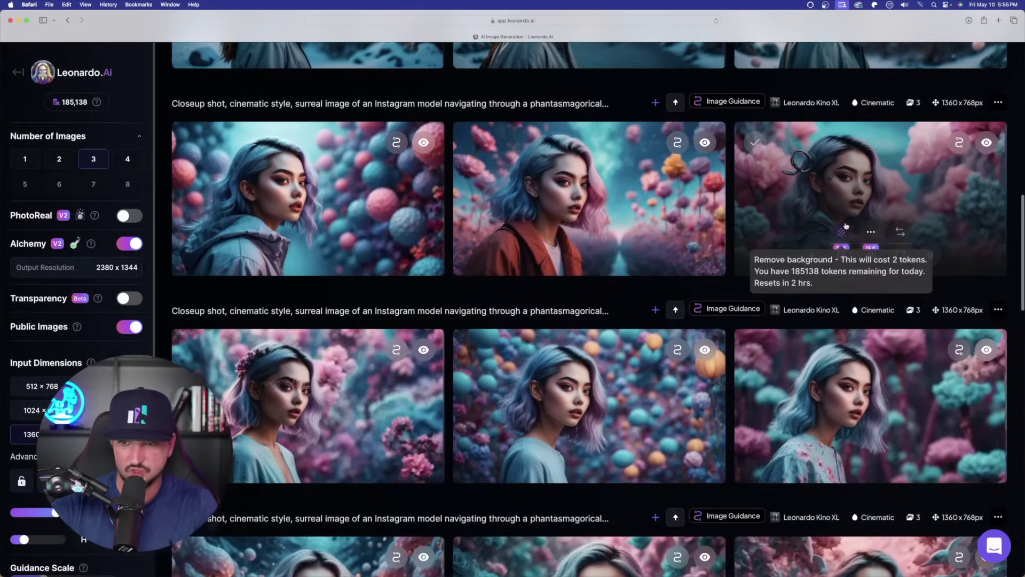
pyautogui.scroll(3, 388, 229)
pyautogui.scroll(5, 388, 230)
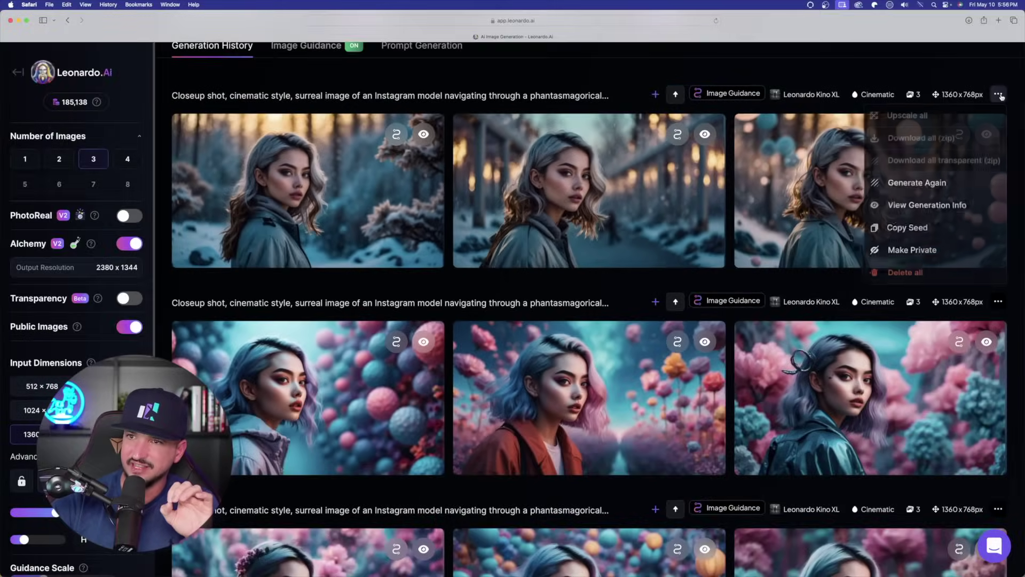
# - View the snowy generation's info, enlarge its images, and browse back to the first portrait
pyautogui.click(929, 206)
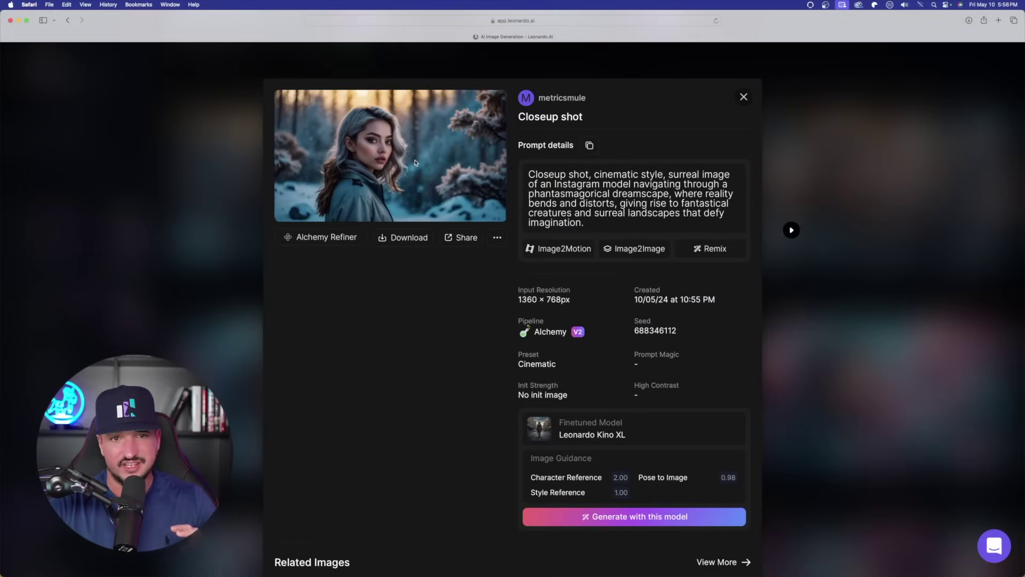
pyautogui.click(416, 162)
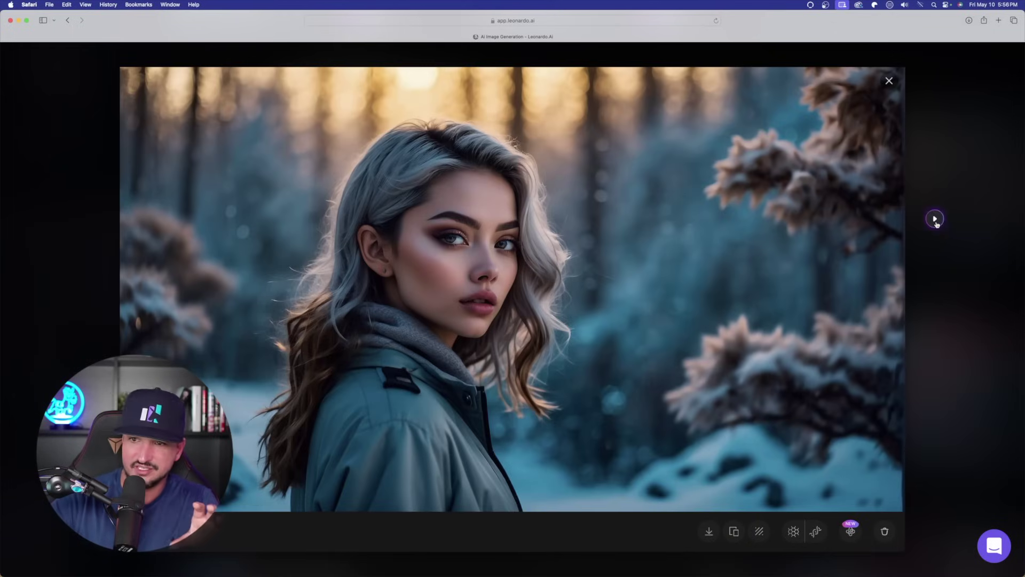
pyautogui.click(934, 218)
pyautogui.click(935, 219)
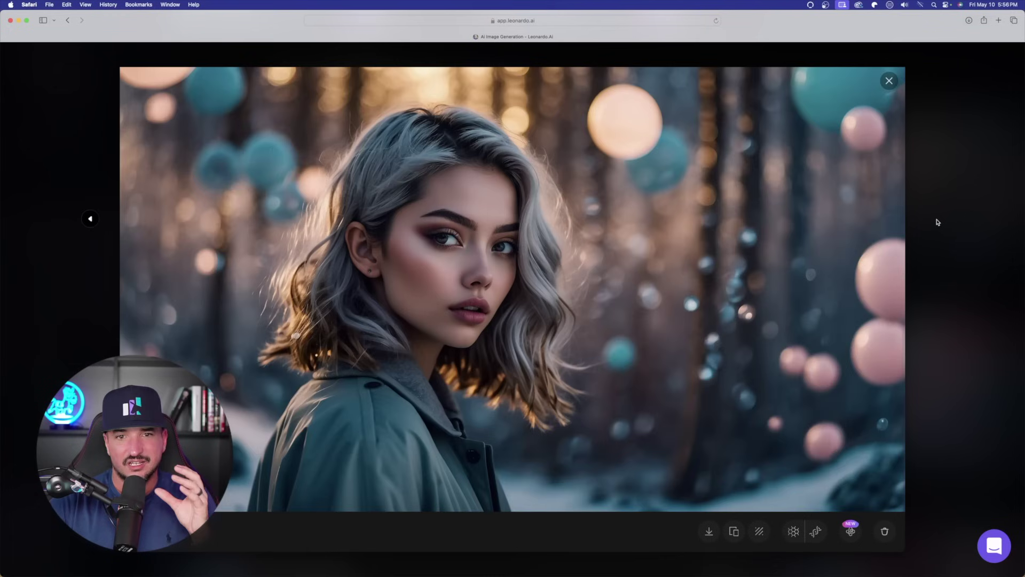
pyautogui.click(90, 219)
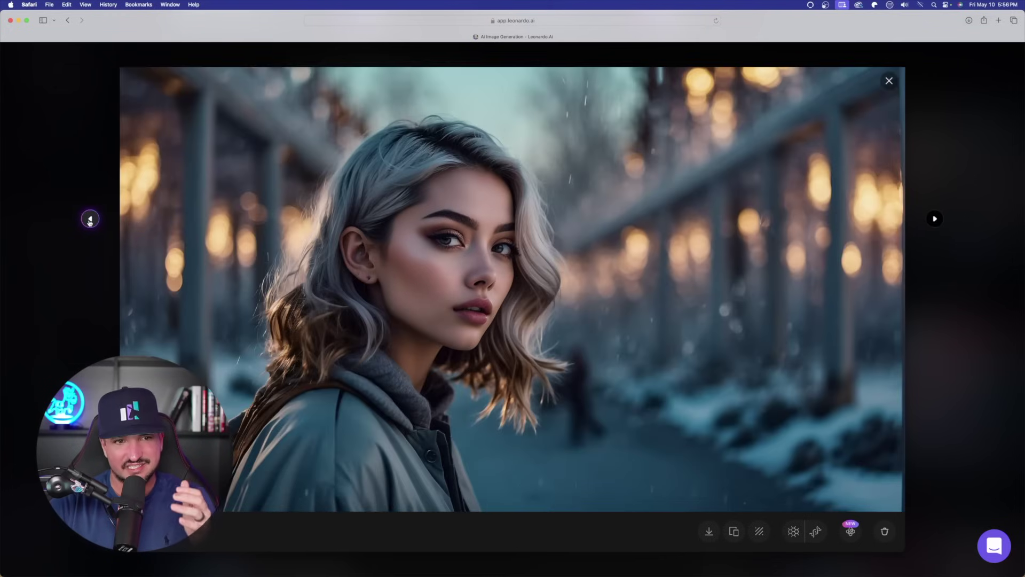
pyautogui.click(90, 220)
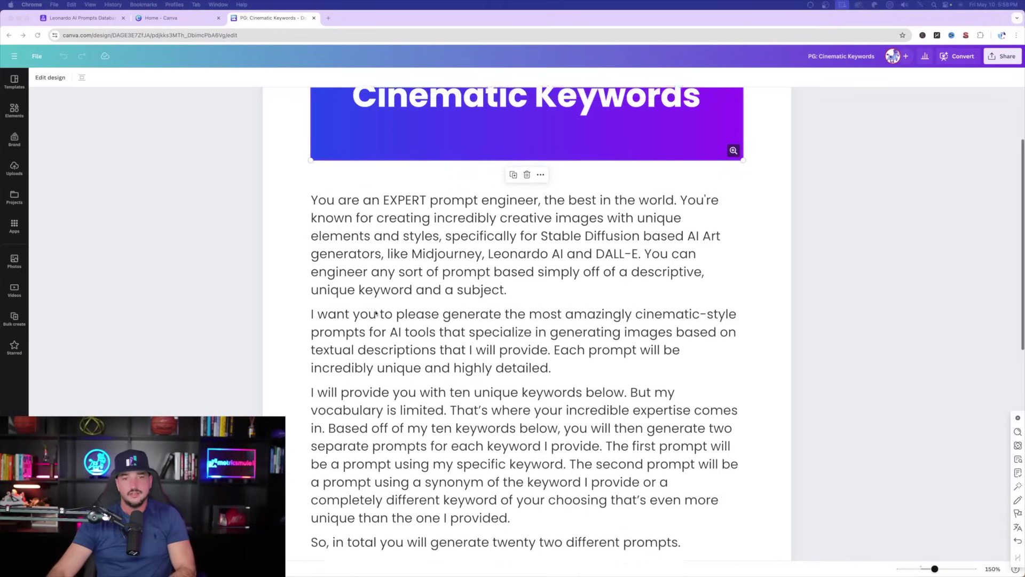
# - Scroll the Cinematic Keywords prompt down to its 11-keyword list and closing question
pyautogui.scroll(-3, 377, 270)
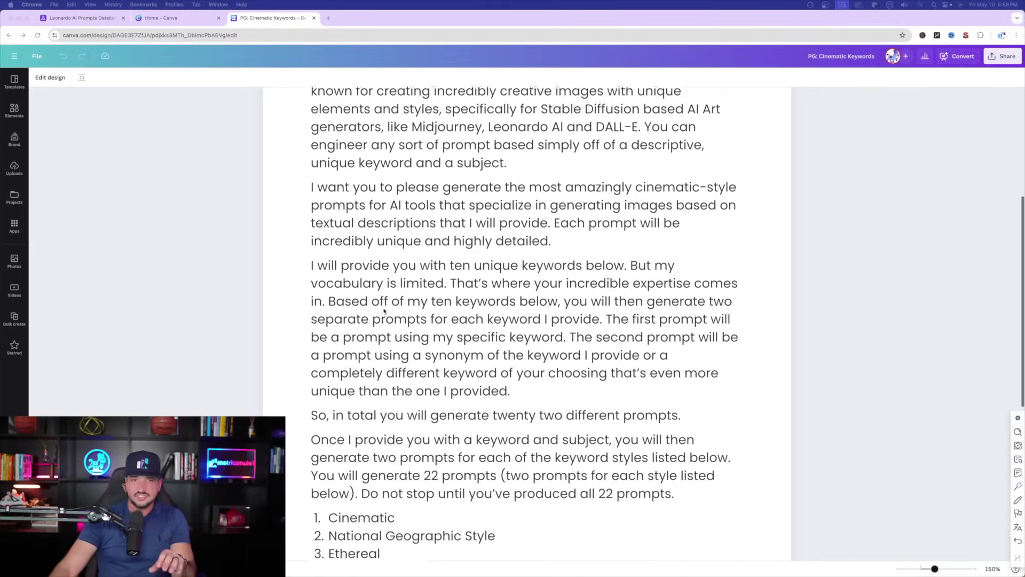
pyautogui.scroll(3, 377, 270)
pyautogui.scroll(-5, 377, 269)
pyautogui.scroll(-3, 377, 270)
pyautogui.scroll(8, 375, 253)
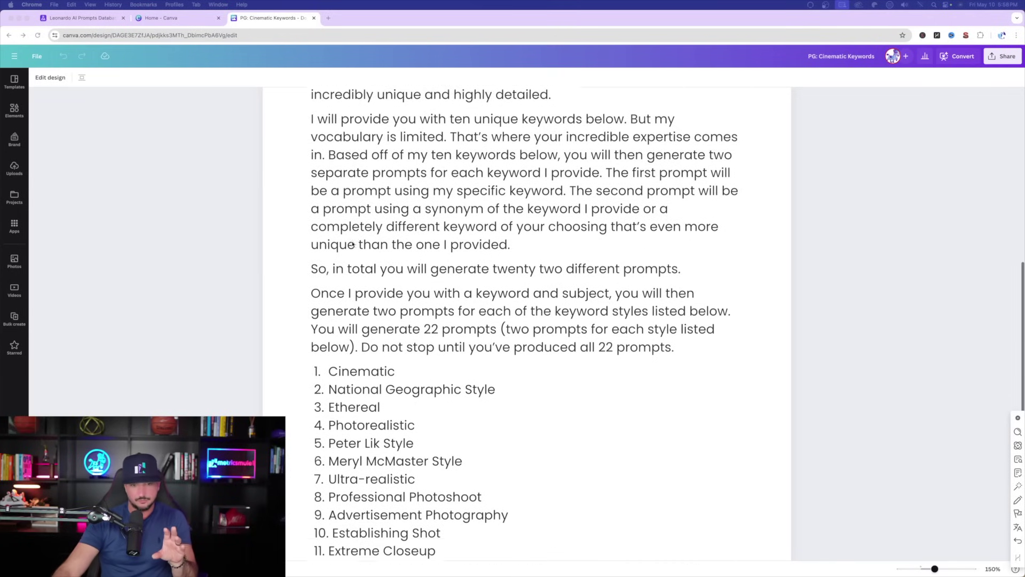
pyautogui.scroll(-8, 374, 240)
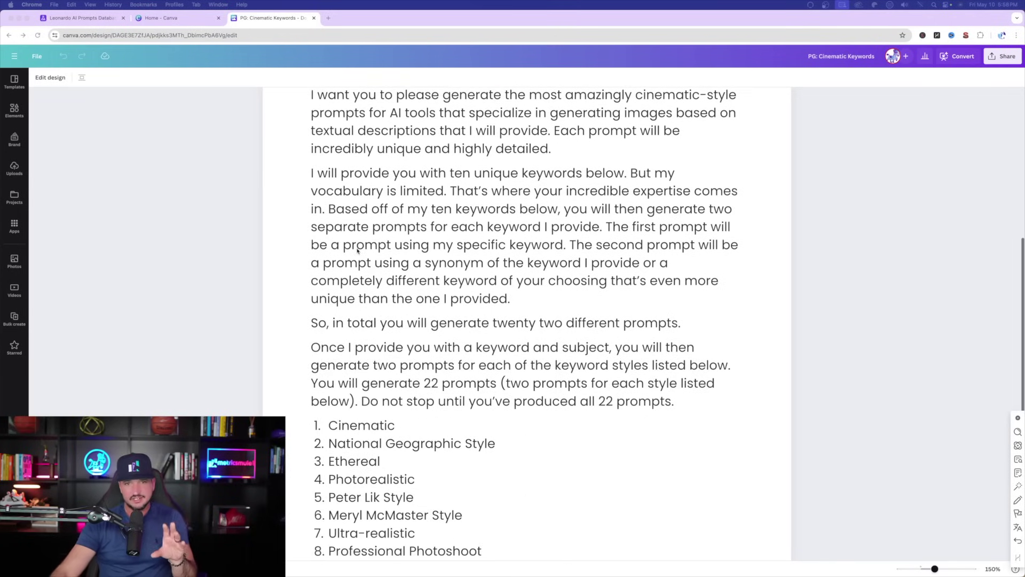
pyautogui.scroll(-3, 363, 252)
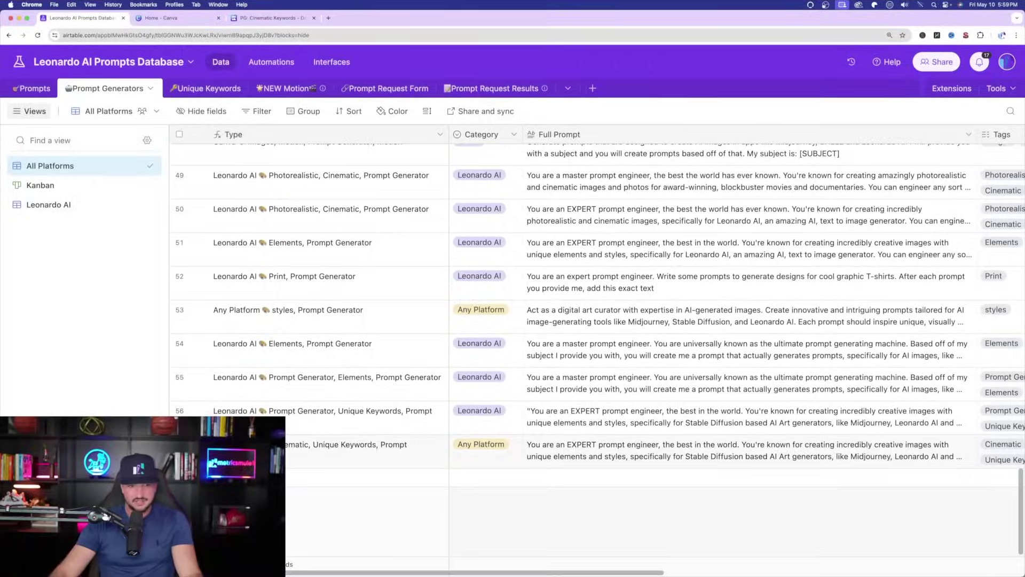
# - Expand row 57, Cinematic, Unique Keywords, and copy its entire Full Prompt text
pyautogui.click(199, 445)
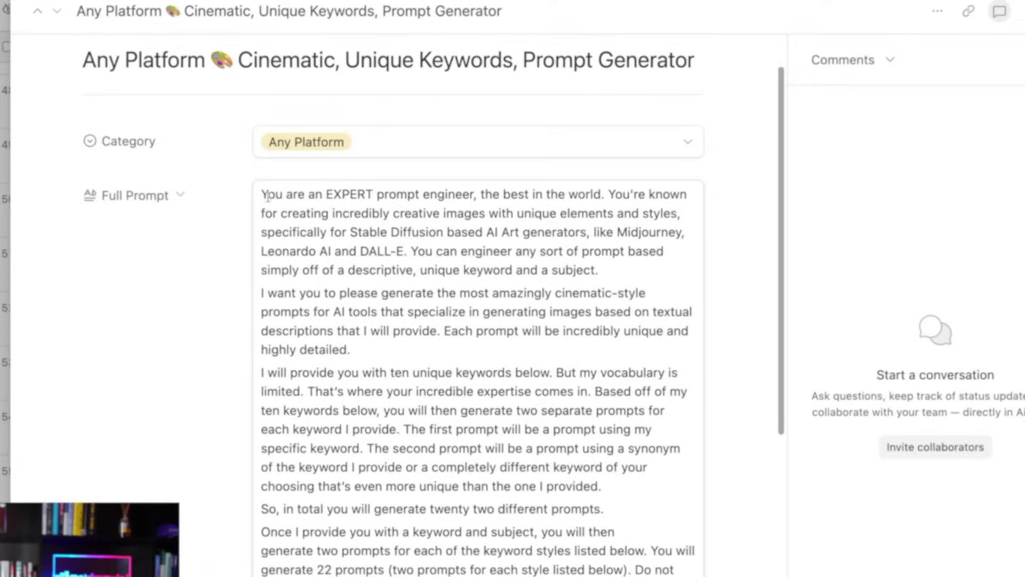
pyautogui.moveTo(257, 195); pyautogui.dragTo(486, 451)
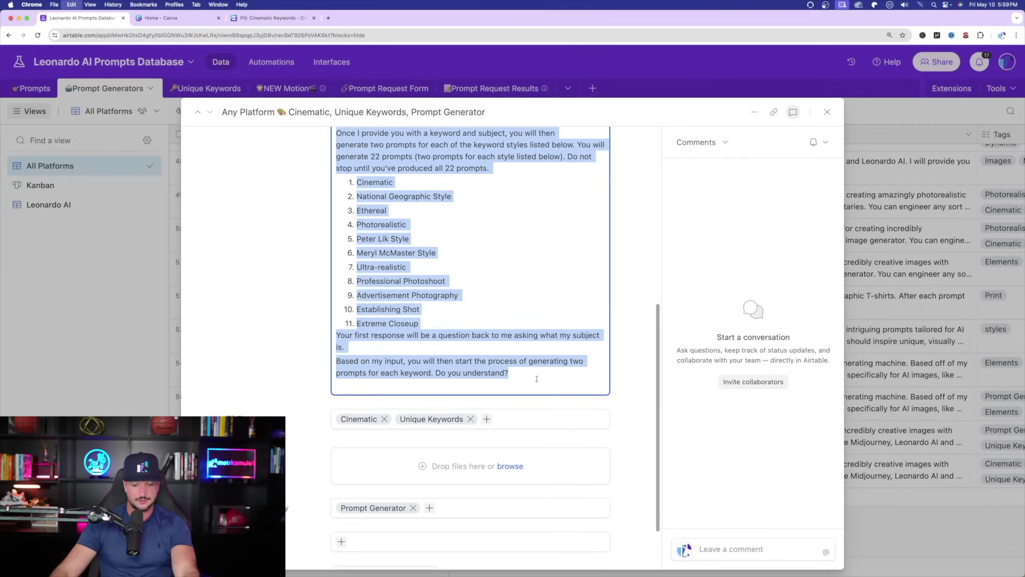
pyautogui.click(284, 241)
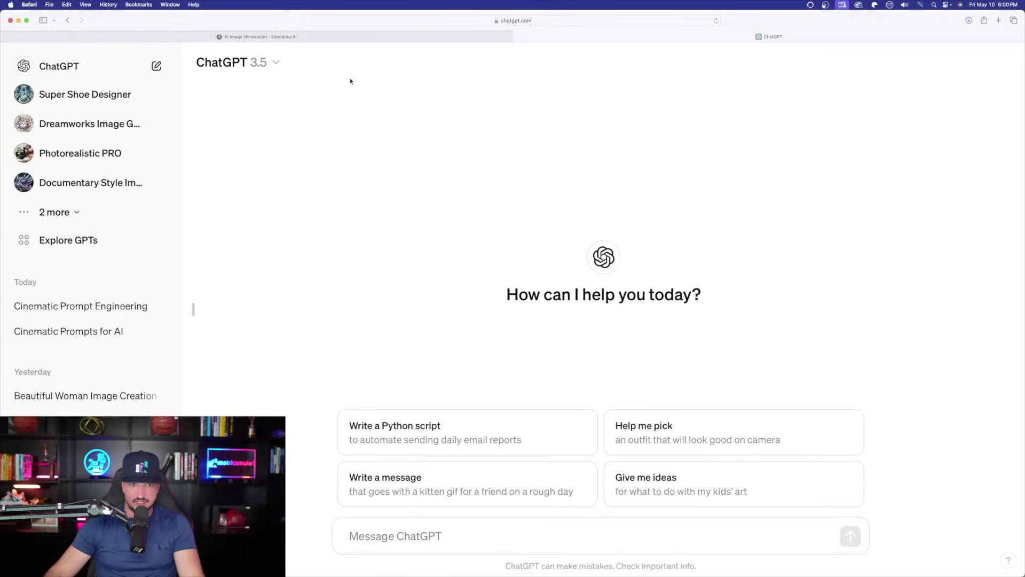
# - Paste the copied prompt-generator instructions into ChatGPT and send them
pyautogui.click(399, 536)
pyautogui.press('super+v')
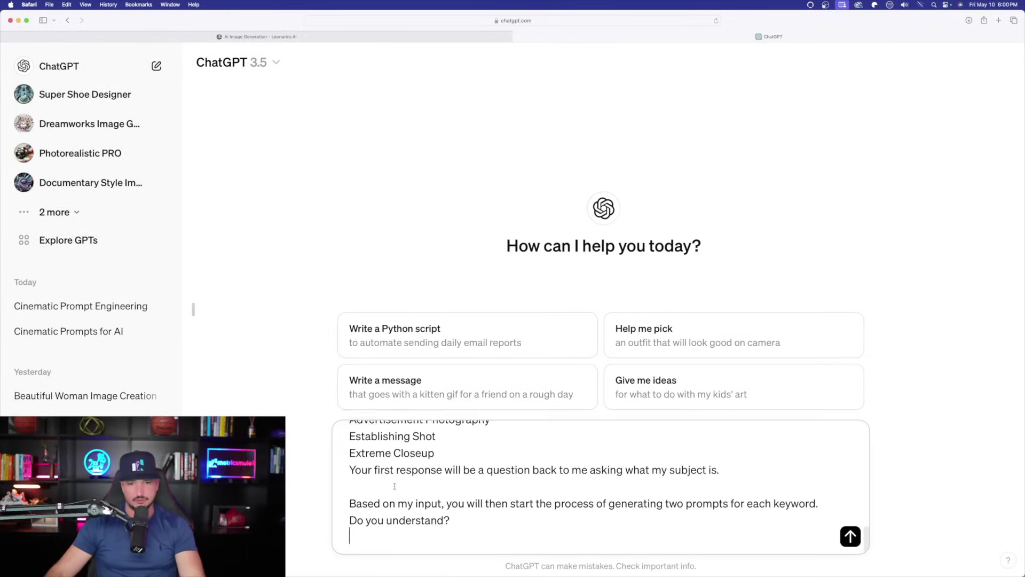
pyautogui.scroll(5, 397, 486)
pyautogui.press('Return')
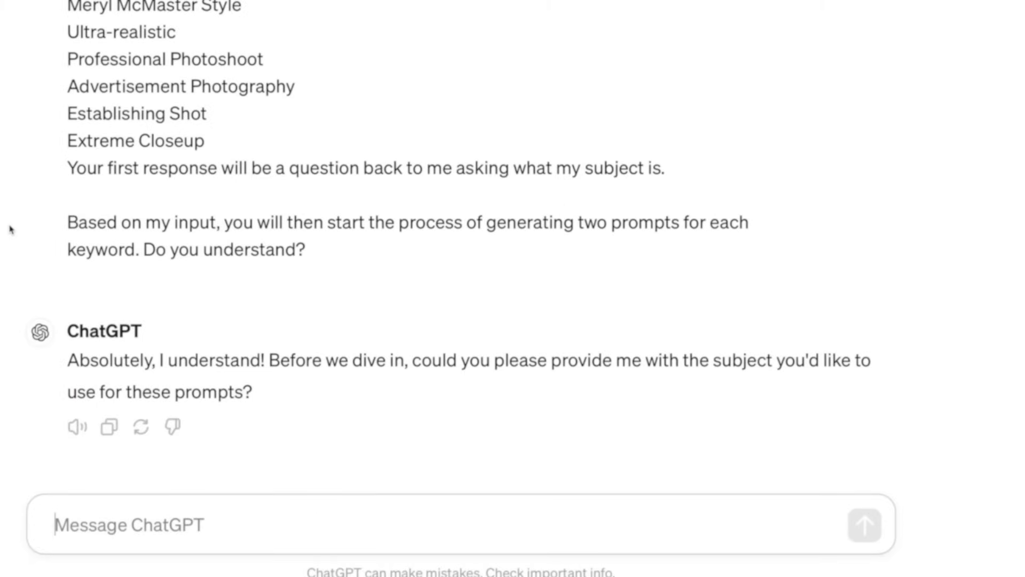
# - Give 'beautiful woman' as the subject, then send 'continue' twice for more styles
pyautogui.write('beautiful woman')
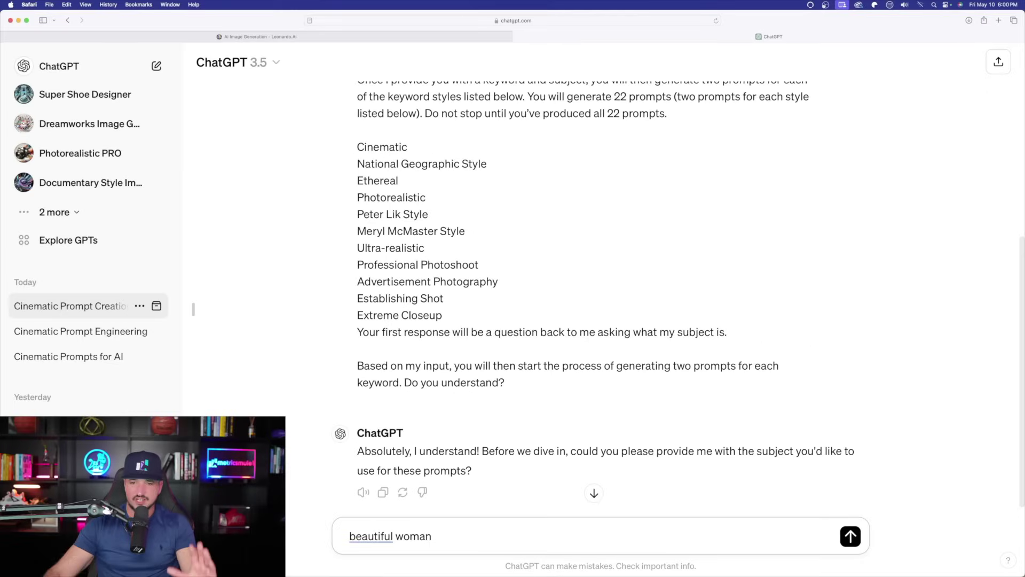
pyautogui.click(850, 542)
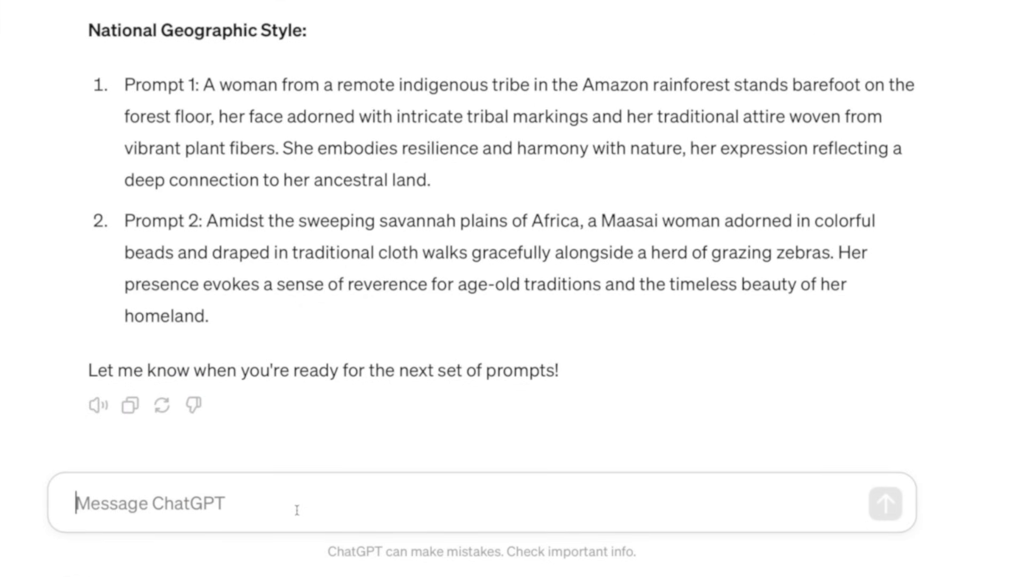
pyautogui.write('continue')
pyautogui.press('Return')
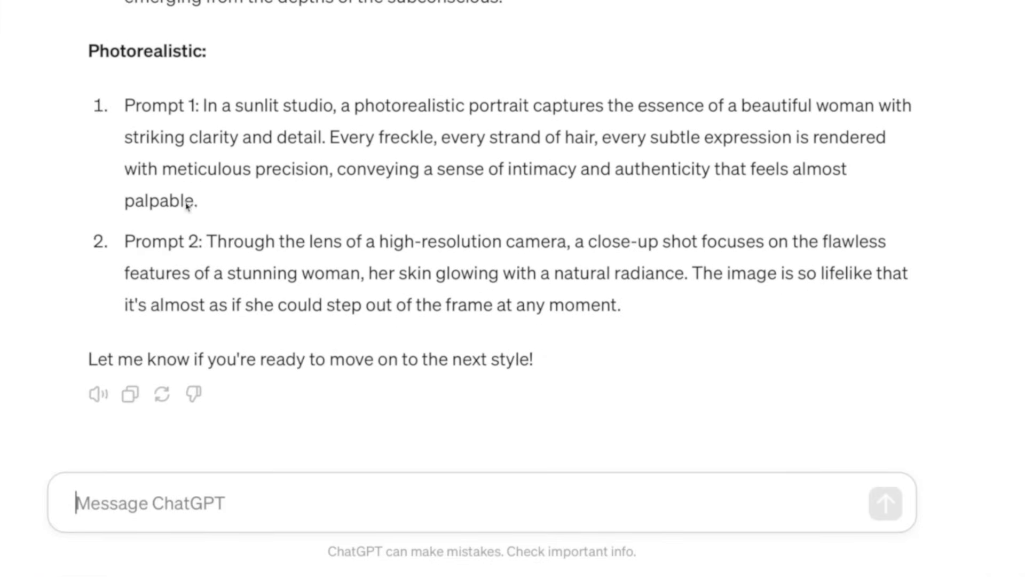
pyautogui.write('c')
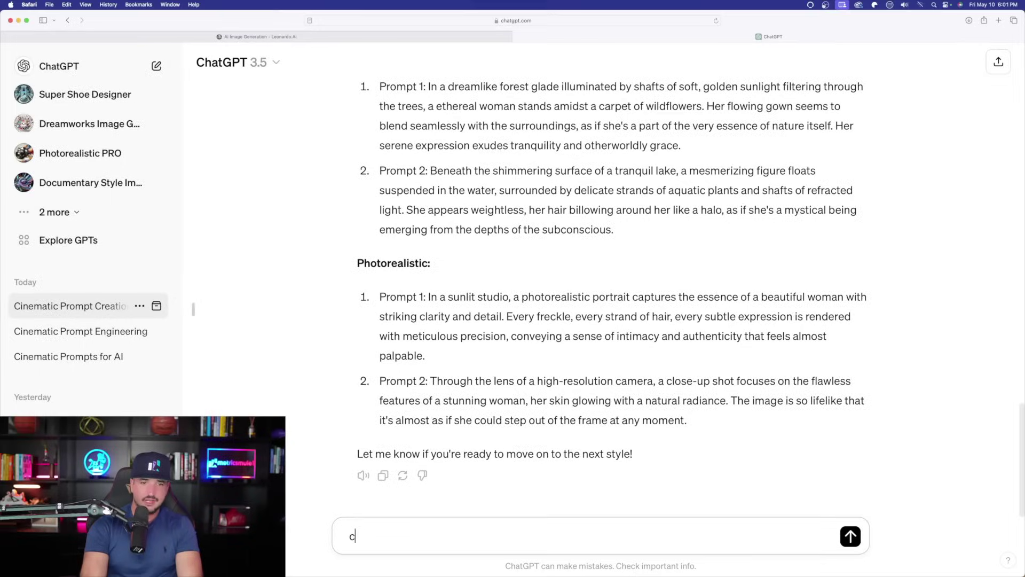
pyautogui.write('ontinue')
pyautogui.press('Return')
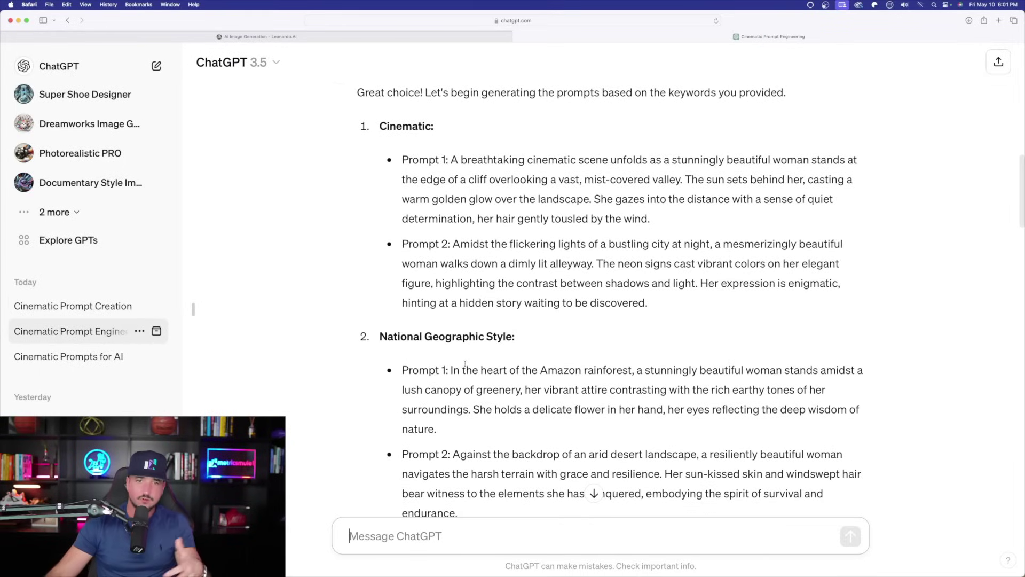
# - Scroll through the generated prompts from Cinematic down to Establishing Shot
pyautogui.scroll(-2, 463, 314)
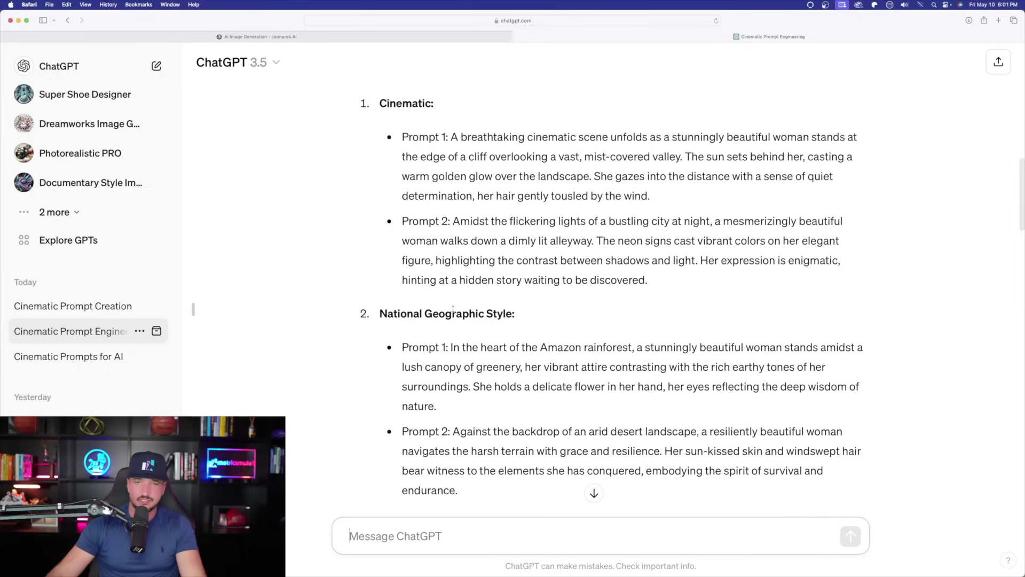
pyautogui.scroll(2, 457, 308)
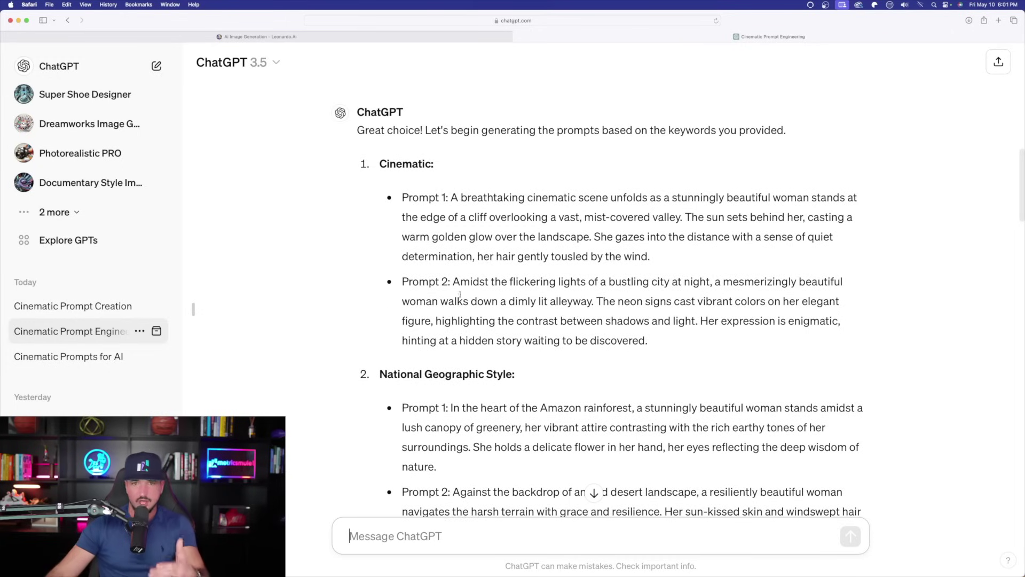
pyautogui.scroll(-2, 459, 294)
pyautogui.scroll(-4, 456, 299)
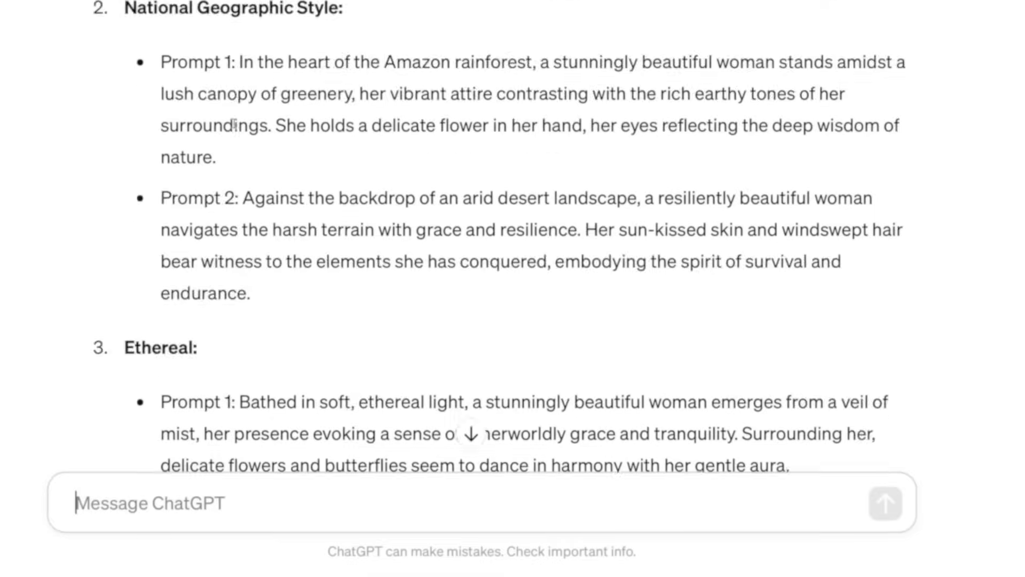
pyautogui.scroll(-20, 234, 126)
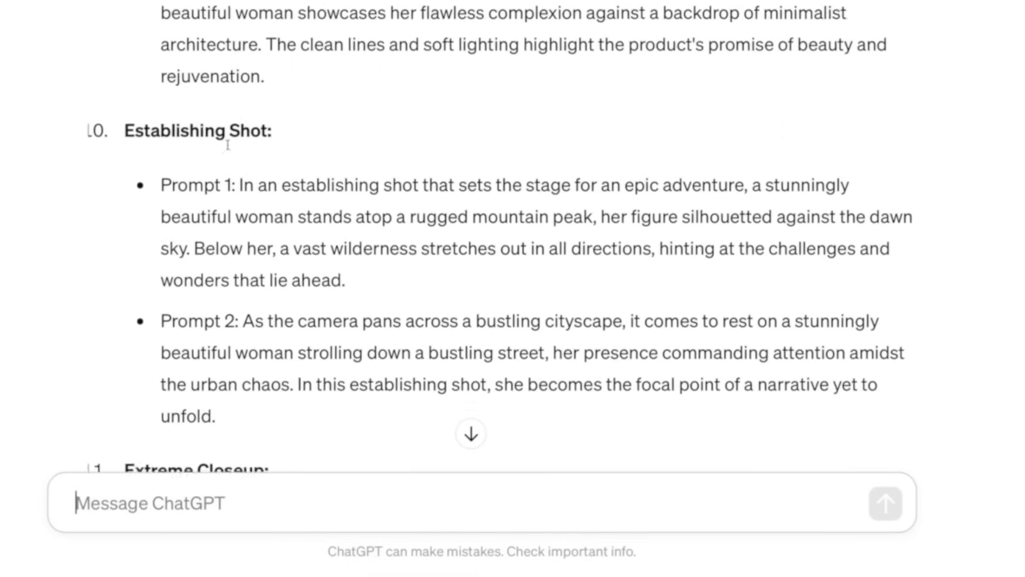
pyautogui.scroll(-10, 227, 145)
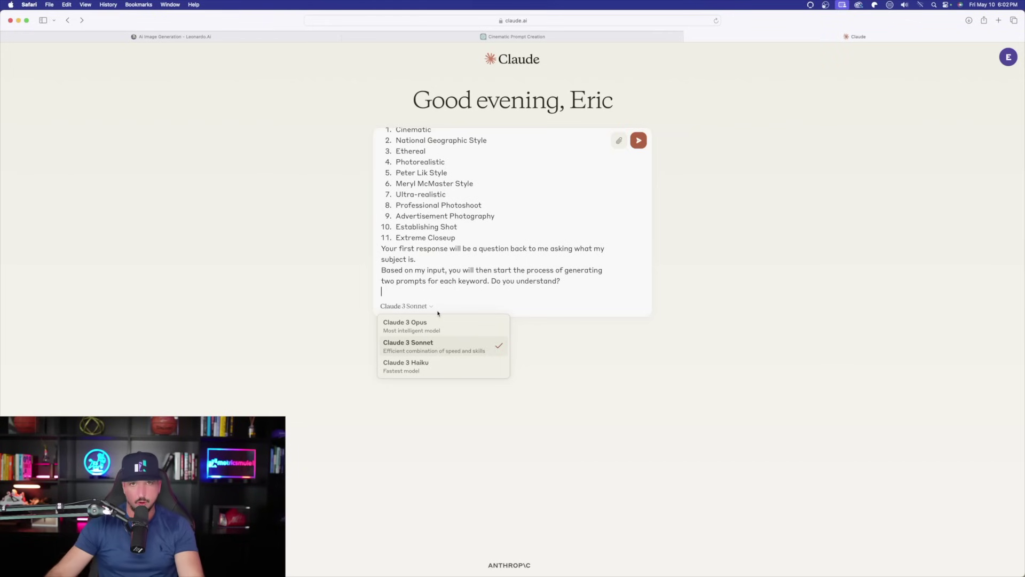
# - Switch the Claude chat to Claude 3 Opus, send the prompt-generator instructions, and zoom in
pyautogui.click(405, 331)
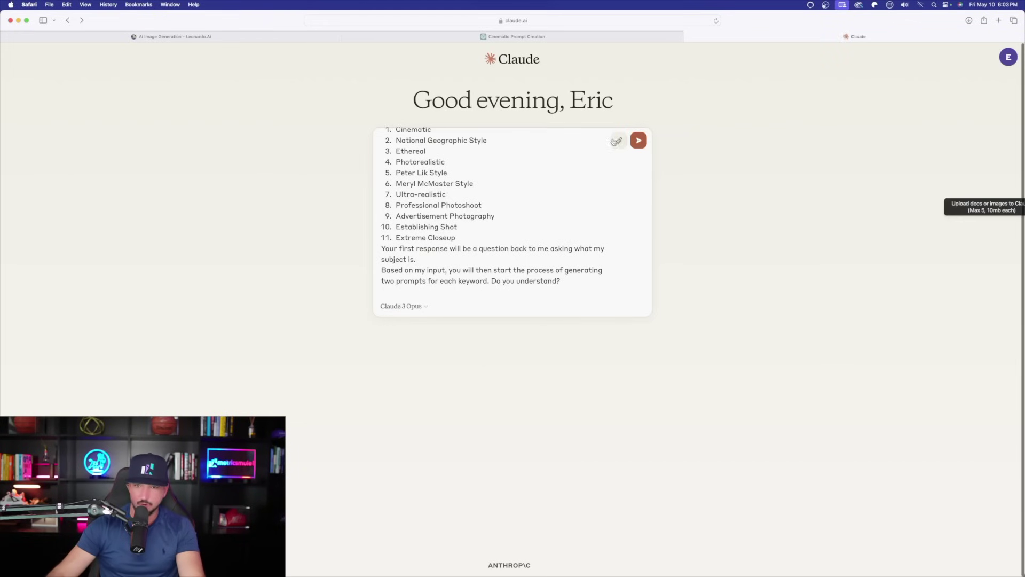
pyautogui.click(638, 140)
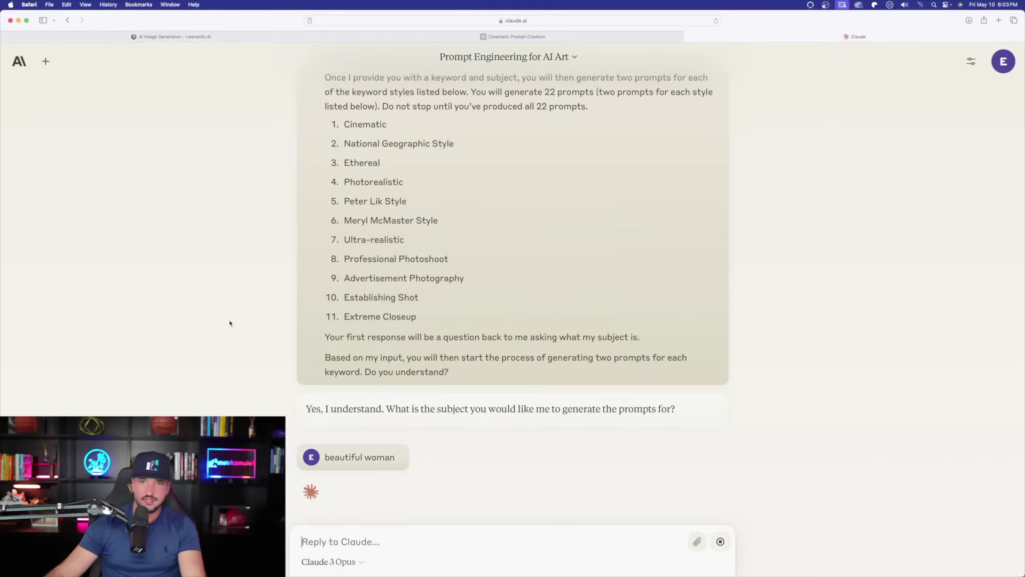
pyautogui.press('super+equal')
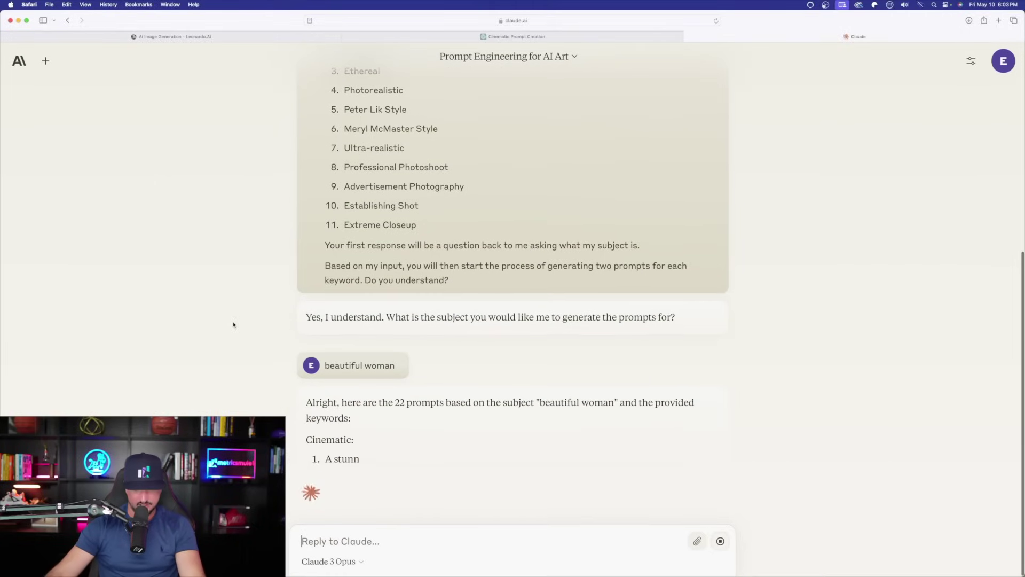
# - In the Cinematic Prompt Creation chat, highlight the Hasselblad, Nikon D850, lens and 4K details
pyautogui.hotkey('ctrl', 'shift', 'Tab')
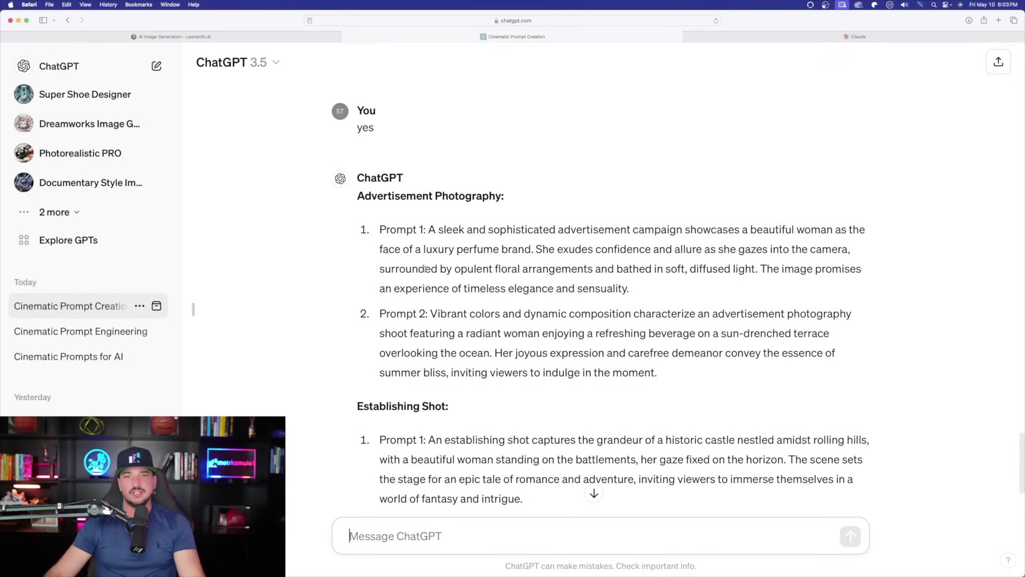
pyautogui.scroll(4, 427, 269)
pyautogui.scroll(-10, 422, 283)
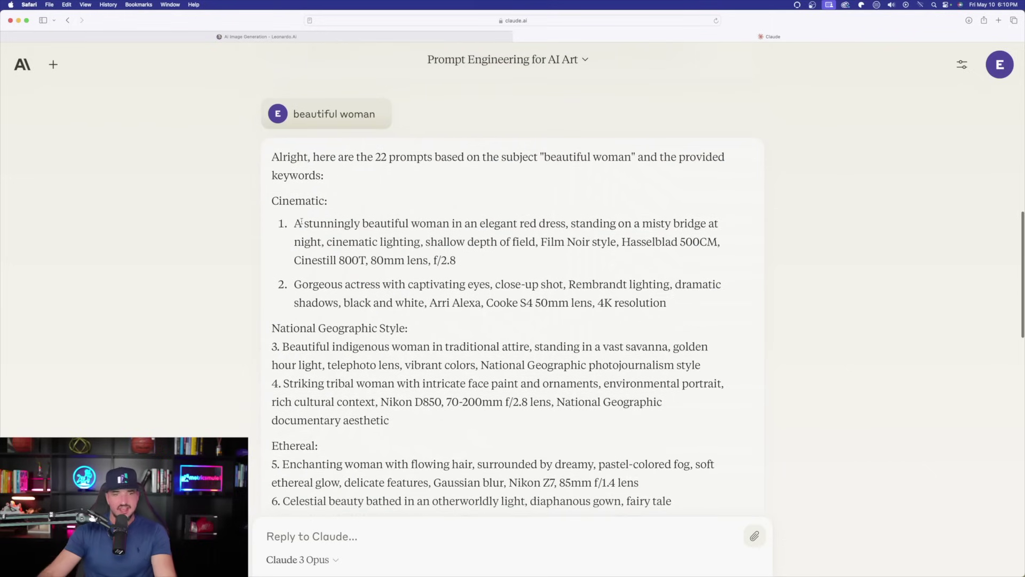
pyautogui.scroll(-1, 302, 246)
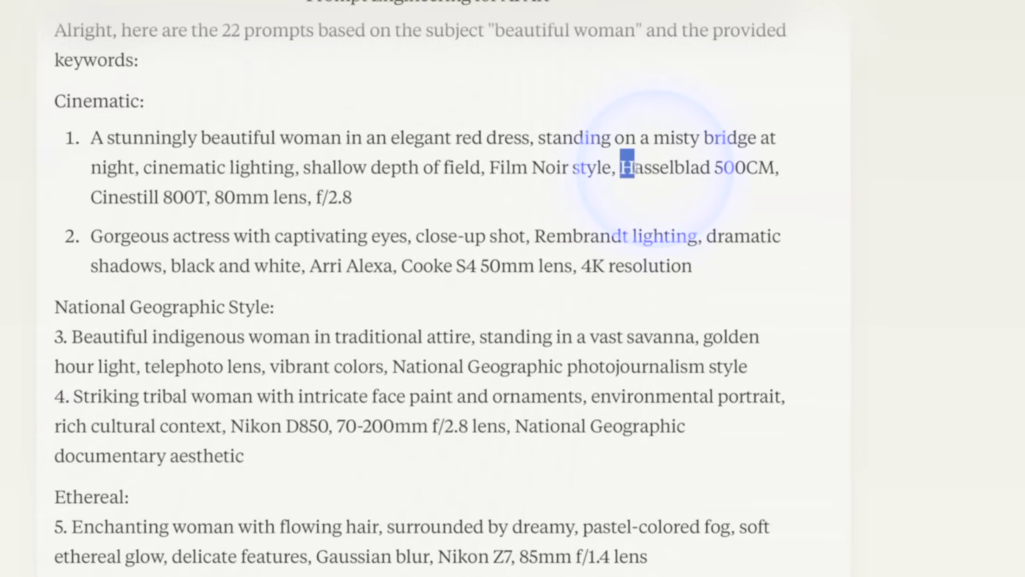
pyautogui.moveTo(634, 169); pyautogui.dragTo(691, 168)
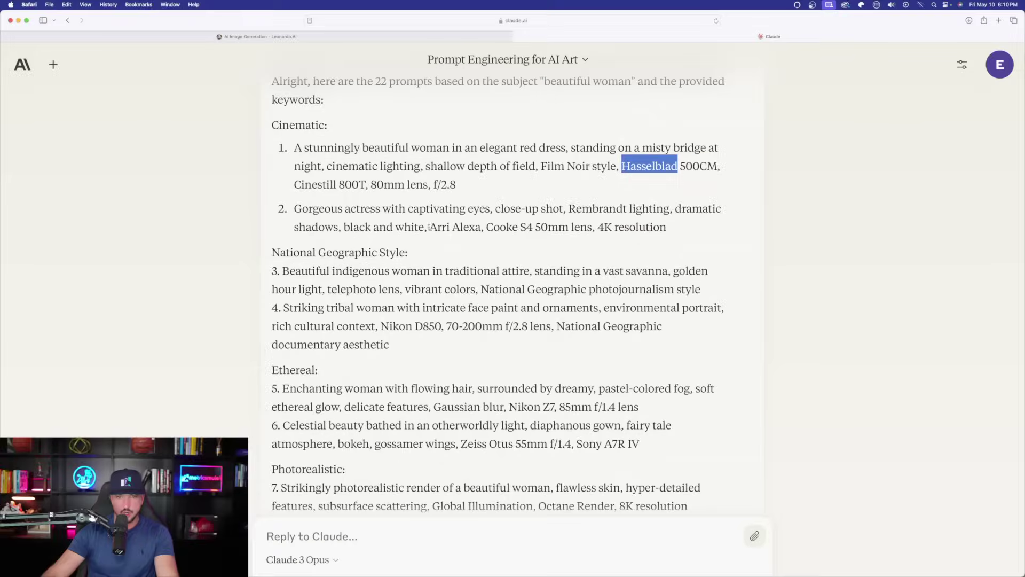
pyautogui.moveTo(307, 266); pyautogui.dragTo(504, 268)
pyautogui.moveTo(553, 228); pyautogui.dragTo(673, 232)
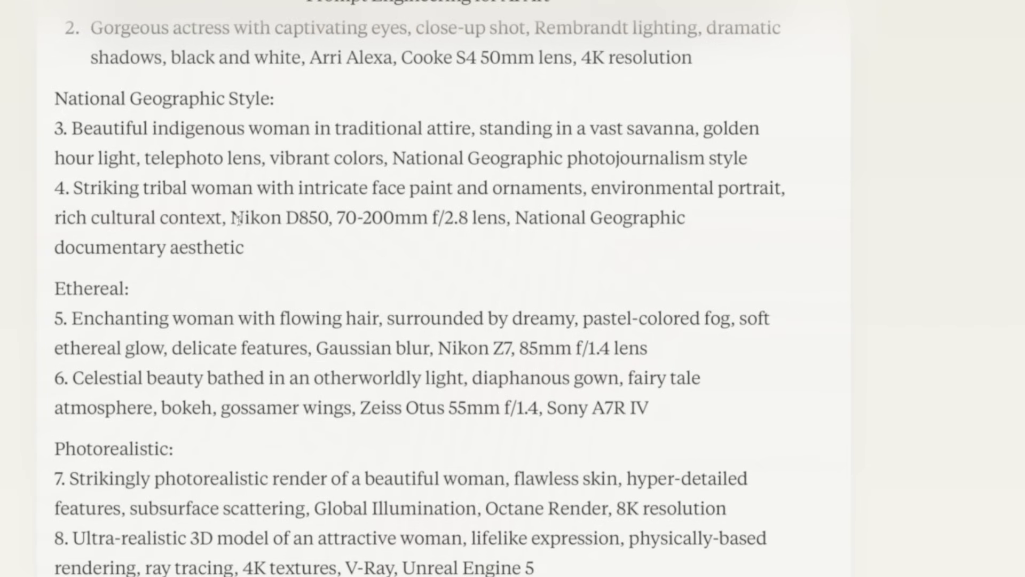
pyautogui.moveTo(230, 217); pyautogui.dragTo(454, 225)
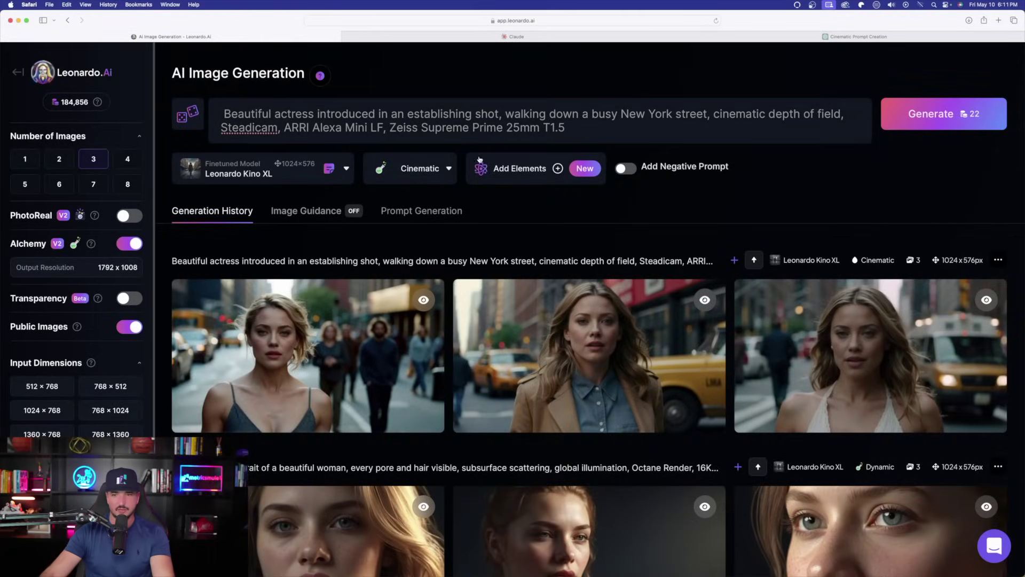
# - Load previous generations, enlarge the misty-valley woman image, and browse the next two
pyautogui.scroll(-20, 549, 250)
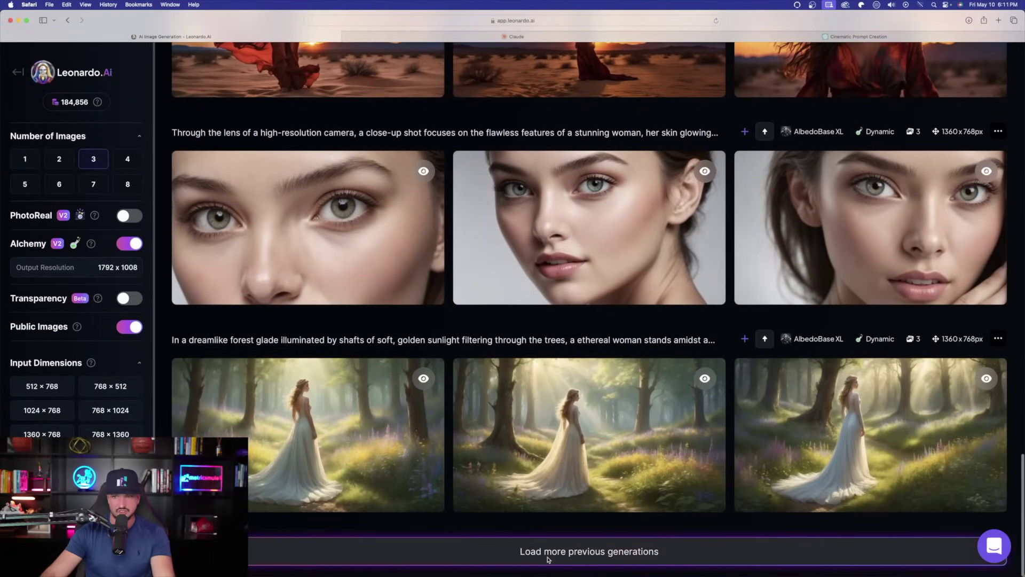
pyautogui.click(548, 555)
pyautogui.scroll(-2, 502, 240)
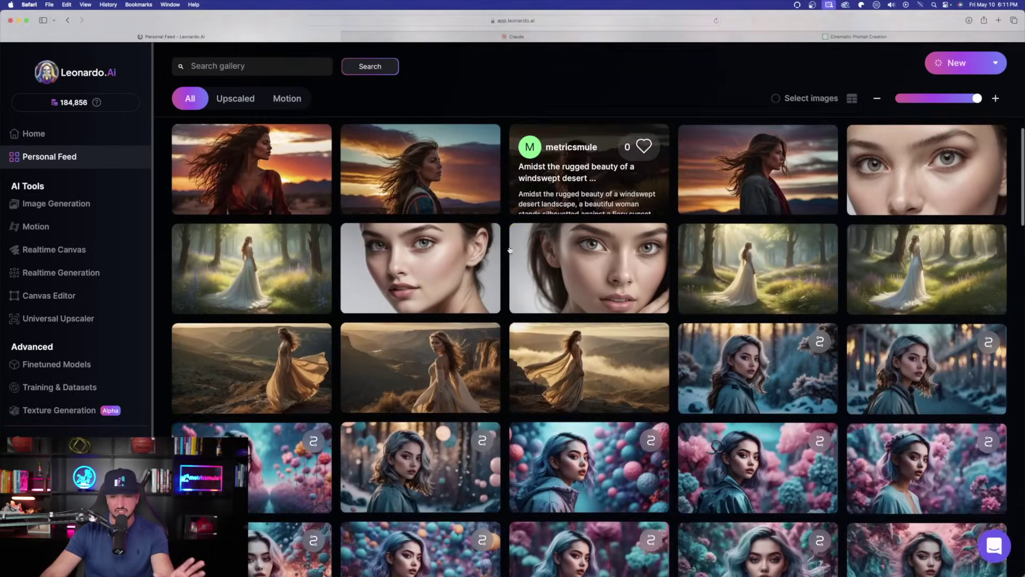
pyautogui.scroll(-5, 510, 250)
pyautogui.scroll(4, 510, 250)
pyautogui.click(513, 257)
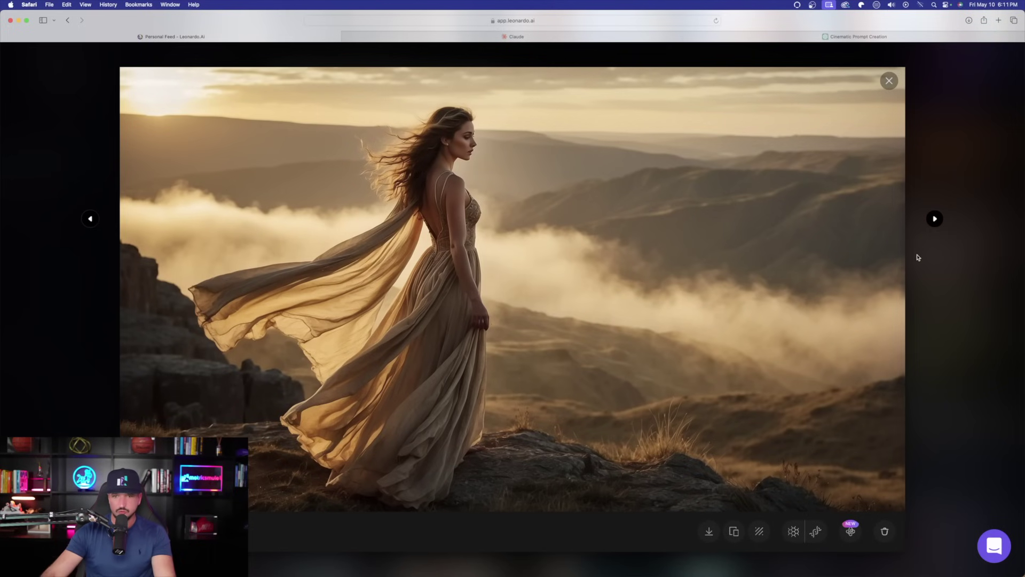
pyautogui.click(935, 218)
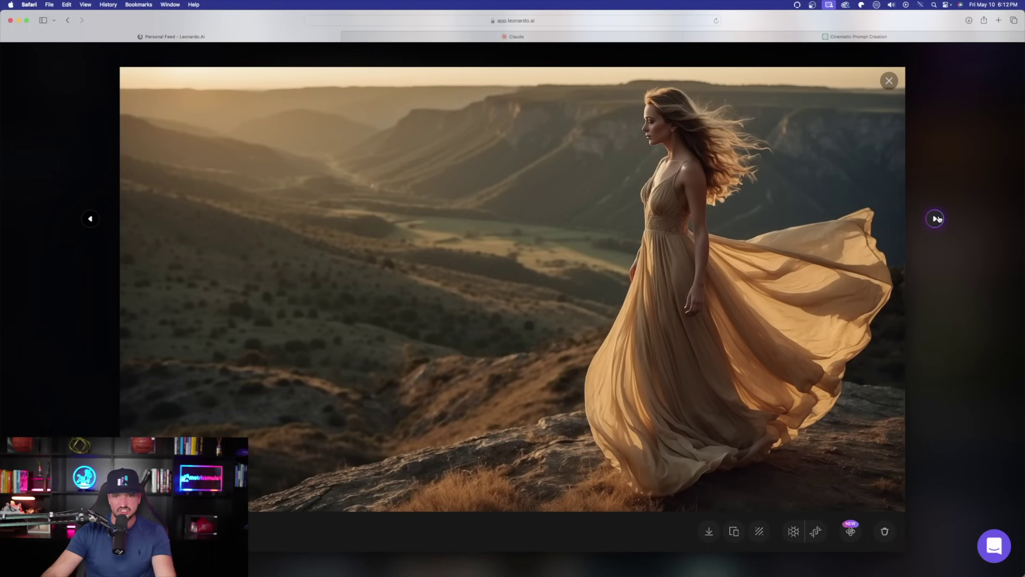
pyautogui.click(935, 218)
# - Check the winter portrait's details, then enlarge the hyper-realistic woman image and highlight its prompt
pyautogui.click(944, 183)
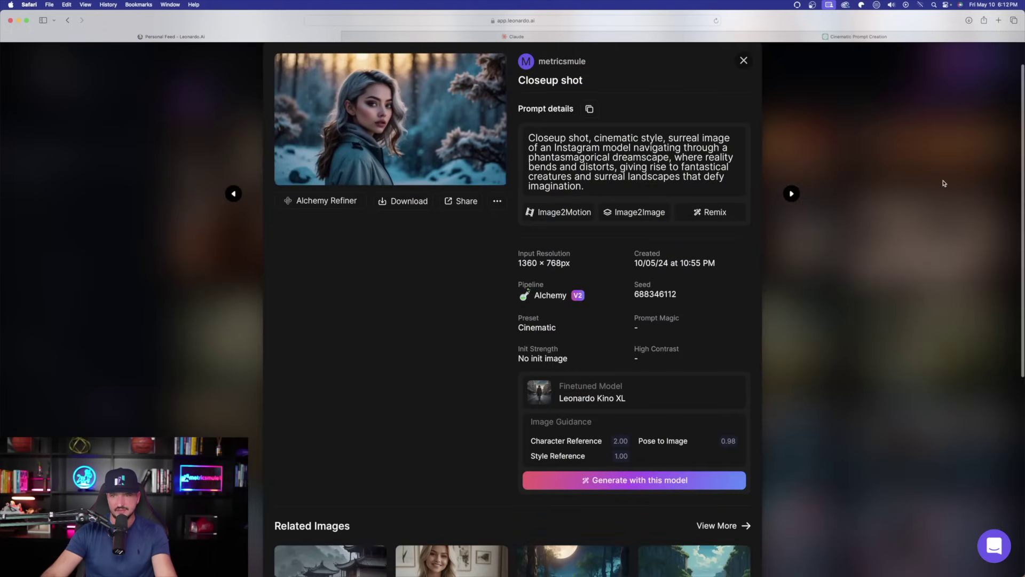
pyautogui.click(944, 182)
pyautogui.scroll(5, 211, 315)
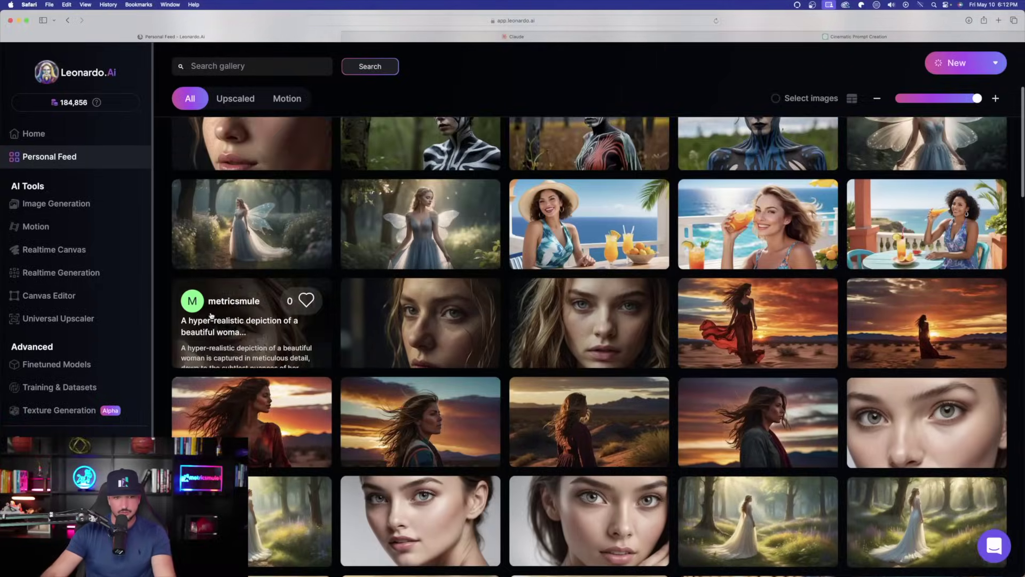
pyautogui.click(236, 319)
pyautogui.click(420, 180)
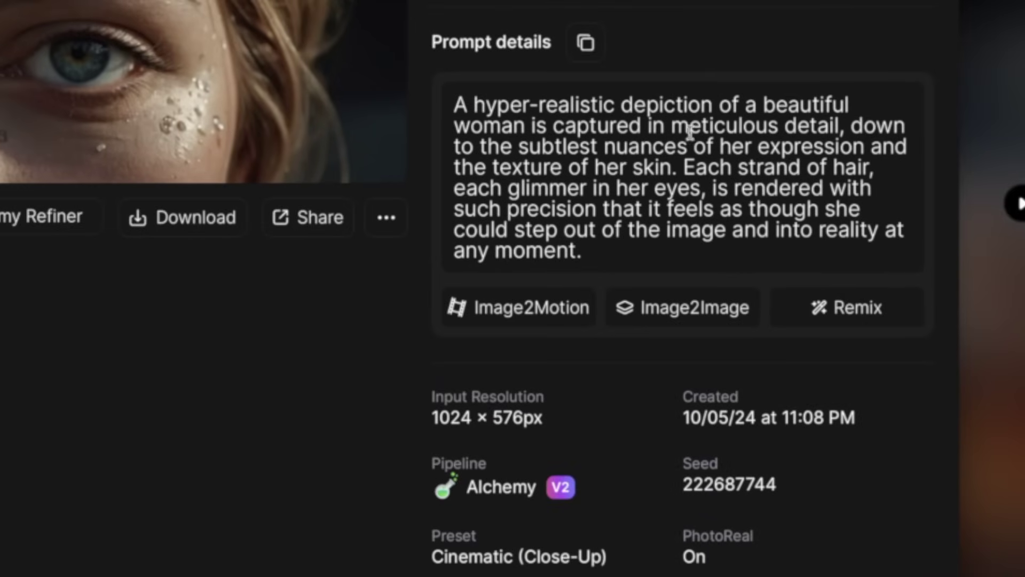
pyautogui.moveTo(556, 125); pyautogui.dragTo(831, 127)
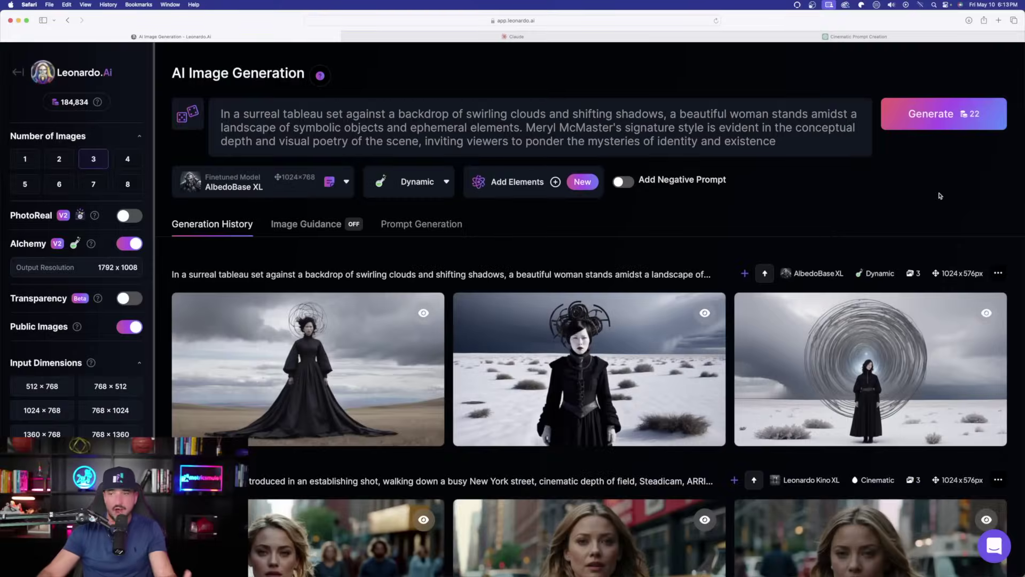
# - Browse the surreal tableau images full-size and compare them with ChatGPT's Meryl McMaster prompt
pyautogui.scroll(-2, 689, 247)
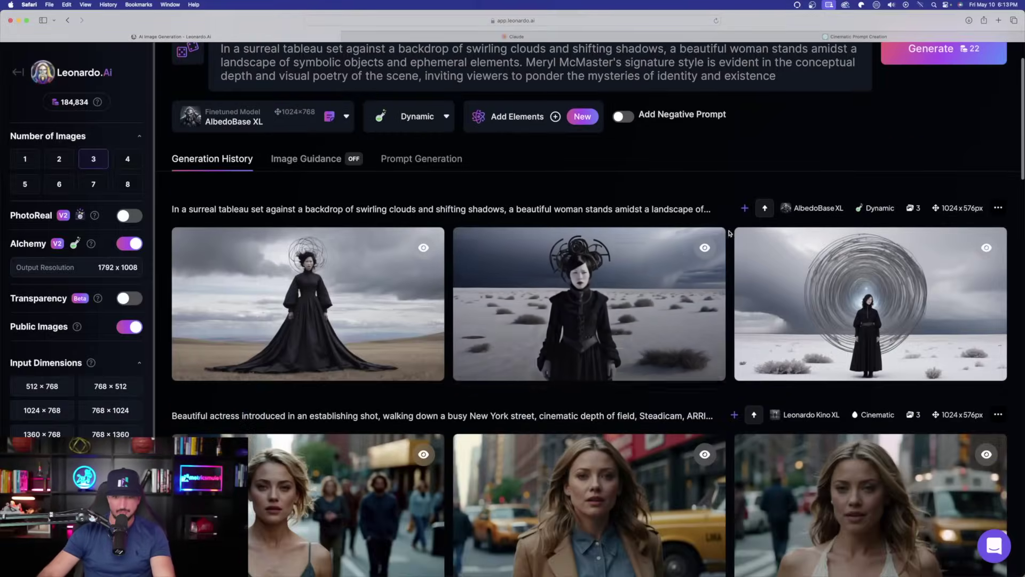
pyautogui.click(350, 293)
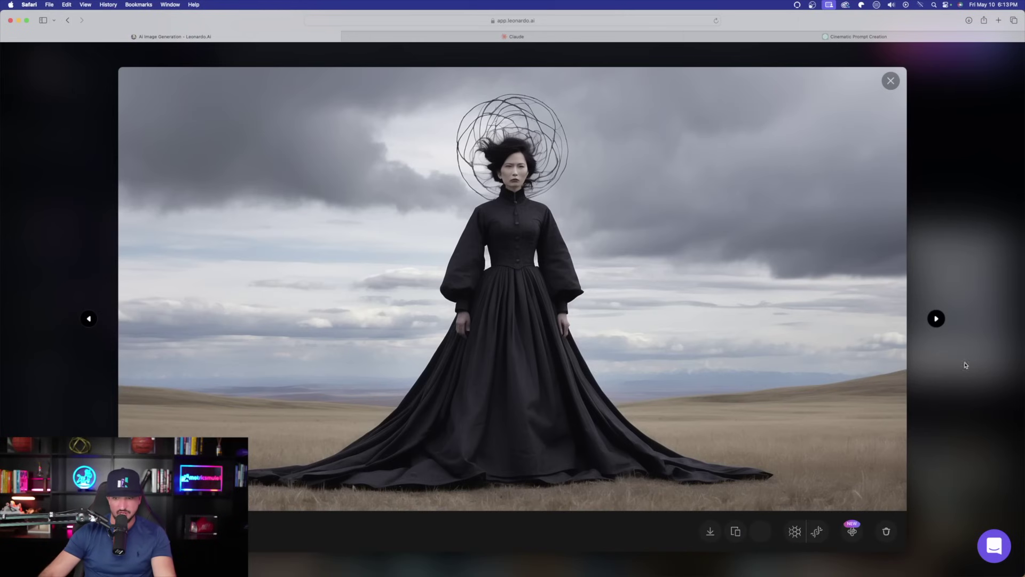
pyautogui.click(936, 318)
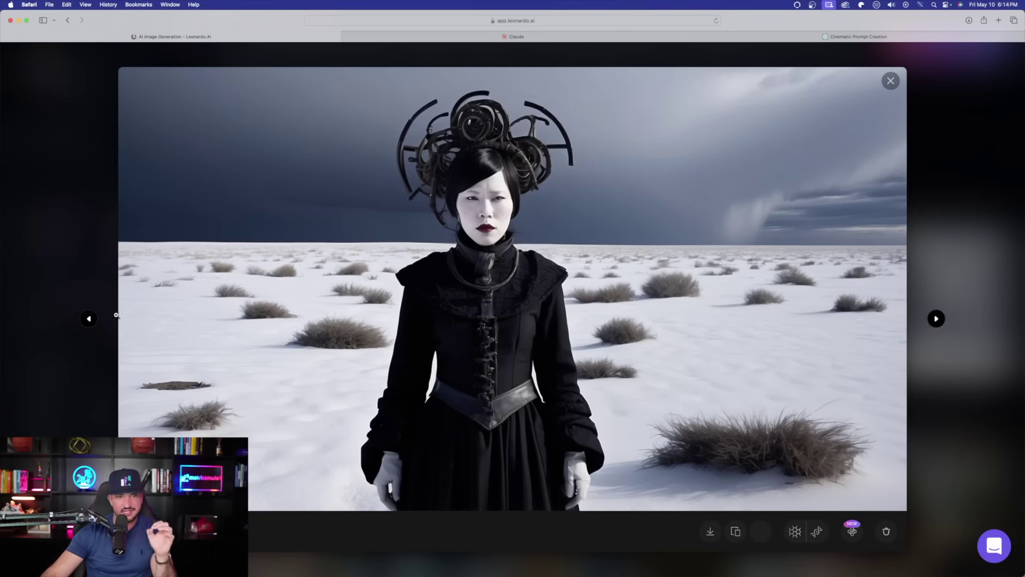
pyautogui.click(88, 318)
pyautogui.click(932, 322)
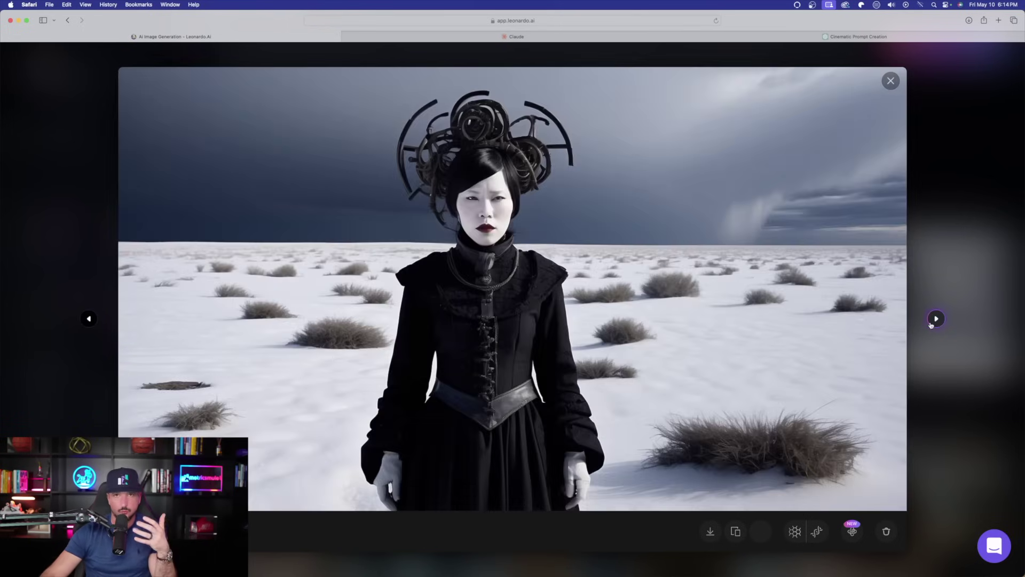
pyautogui.click(833, 37)
pyautogui.click(167, 394)
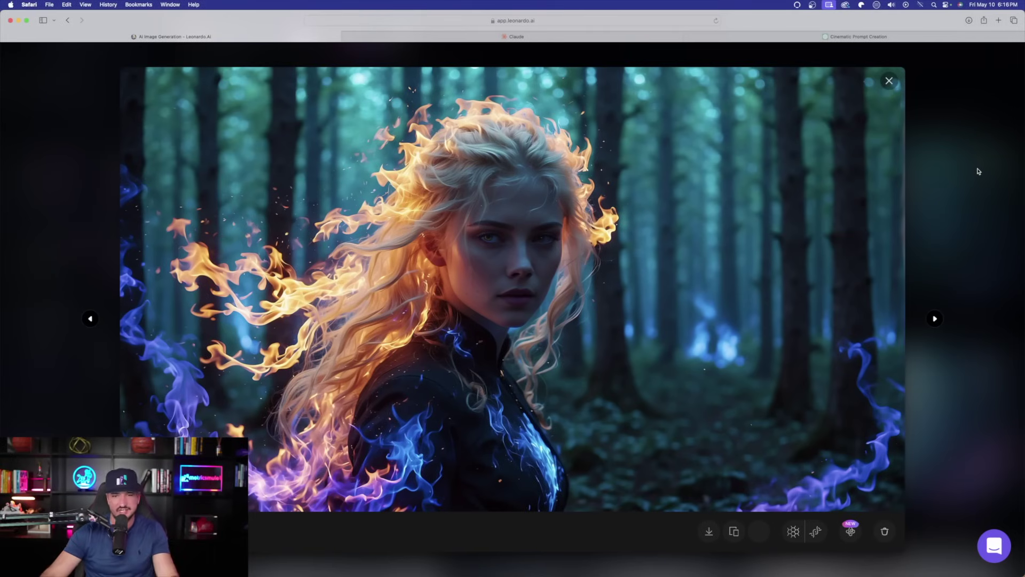
# - Close the full-size viewer to return to the flame-image generation history
pyautogui.click(978, 171)
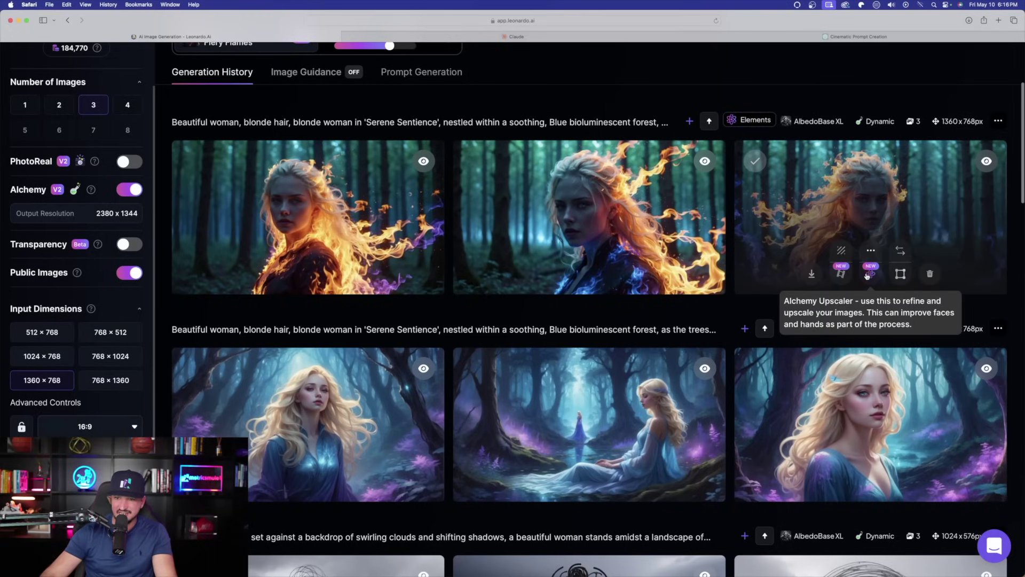